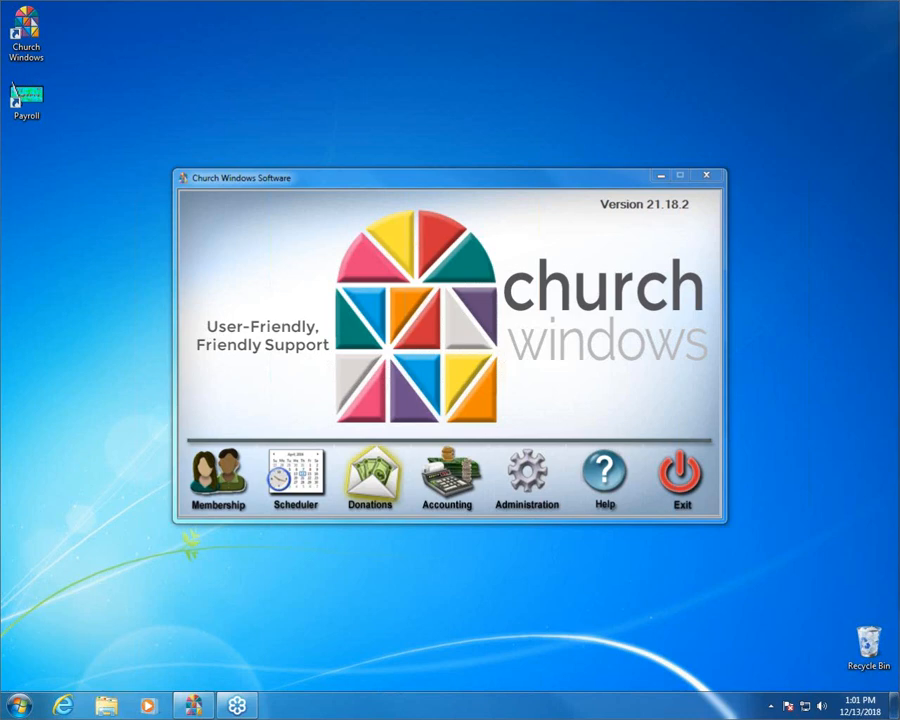
Open the Browse Donations list in the Donations module and move its window clear of the toolbar.
left_click(400, 181)
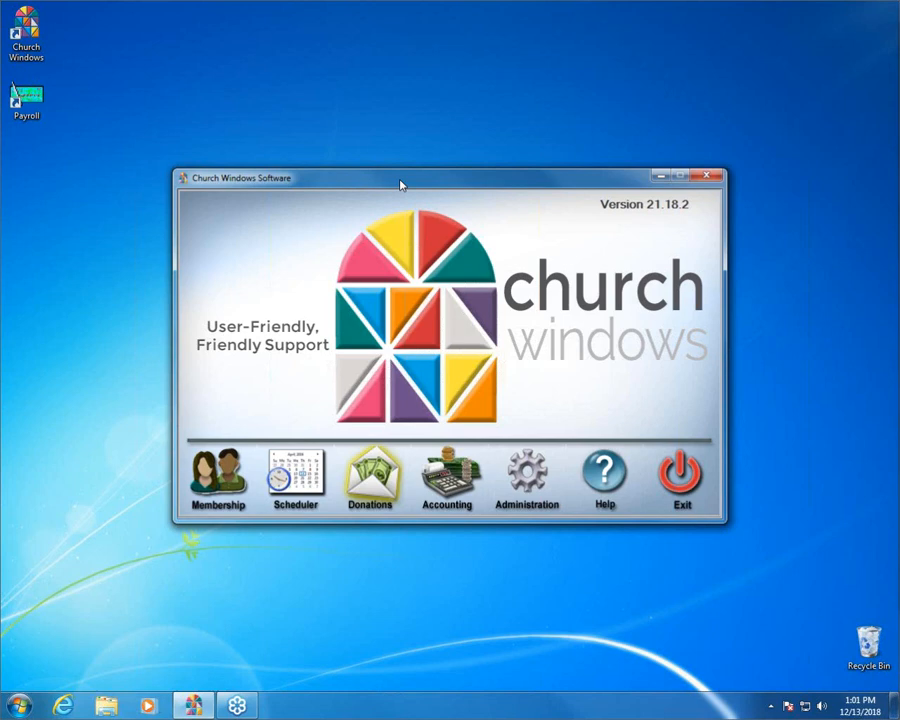
left_click(13, 90)
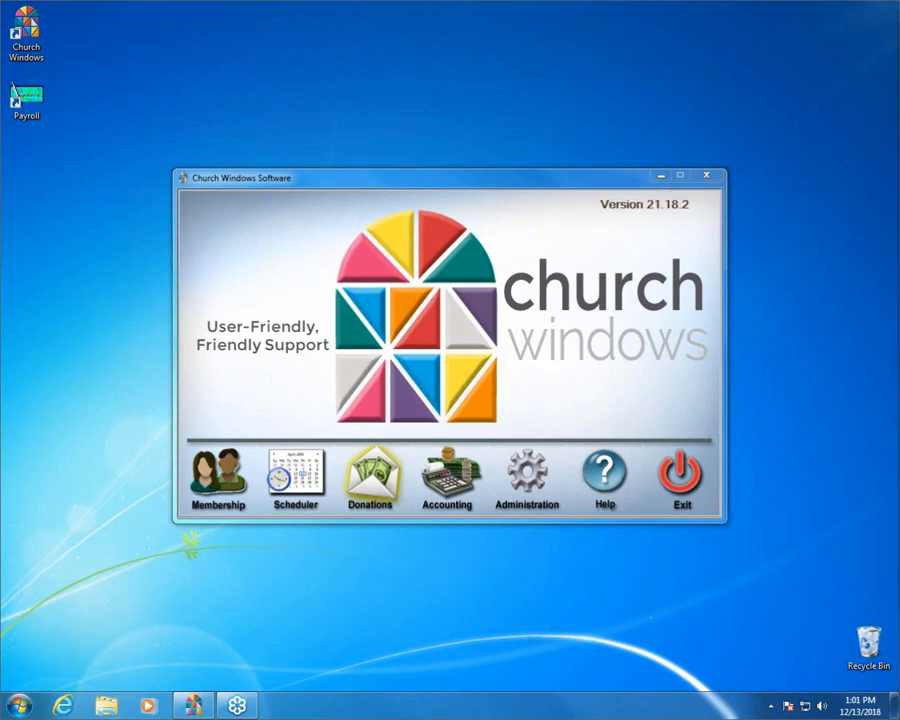
left_click(350, 485)
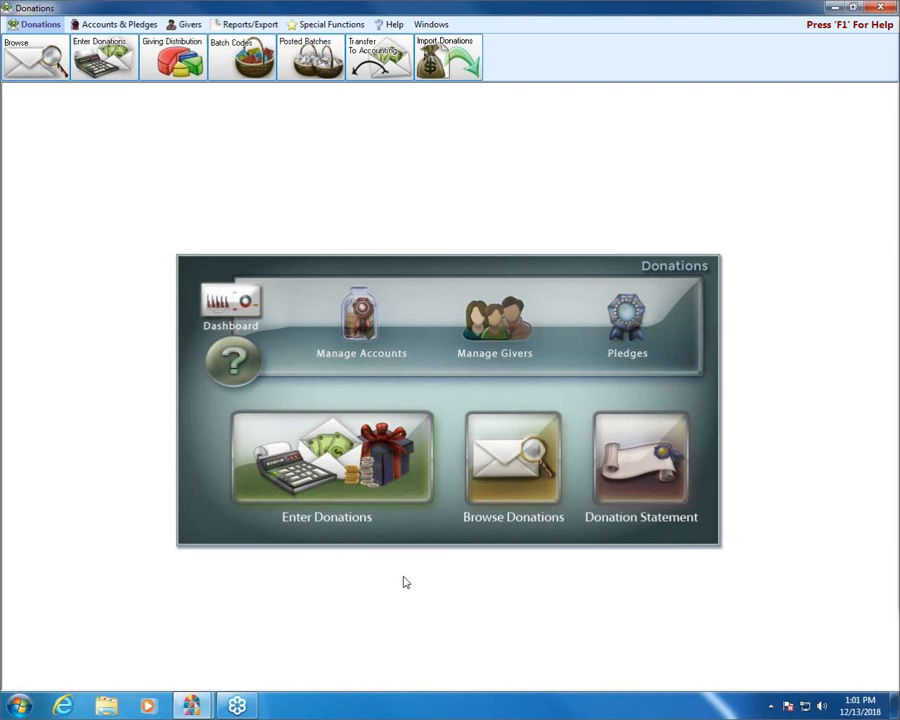
left_click(35, 66)
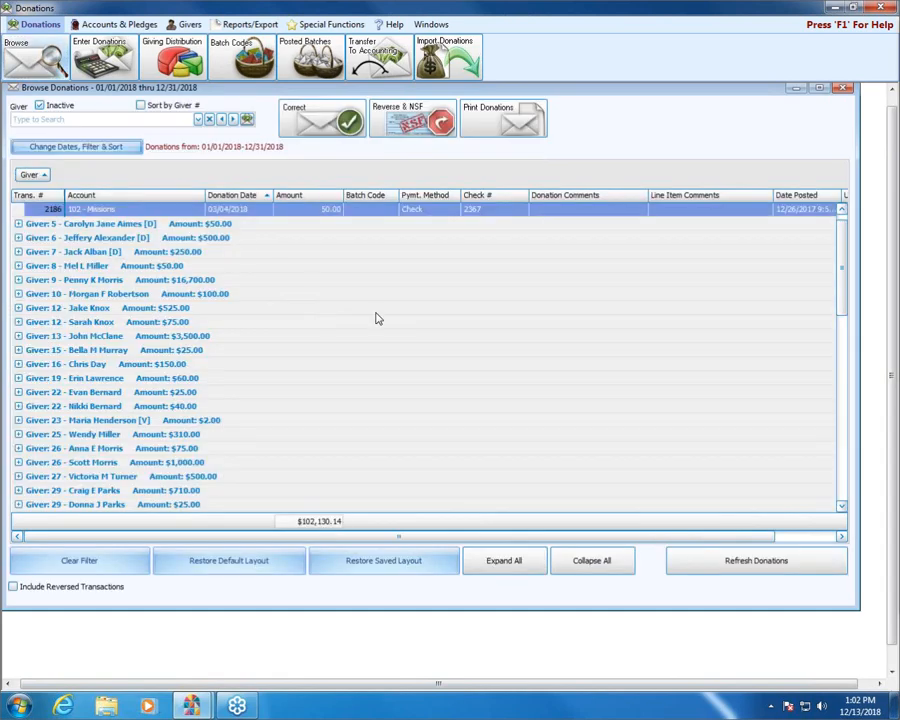
left_click_drag(347, 90, 363, 110)
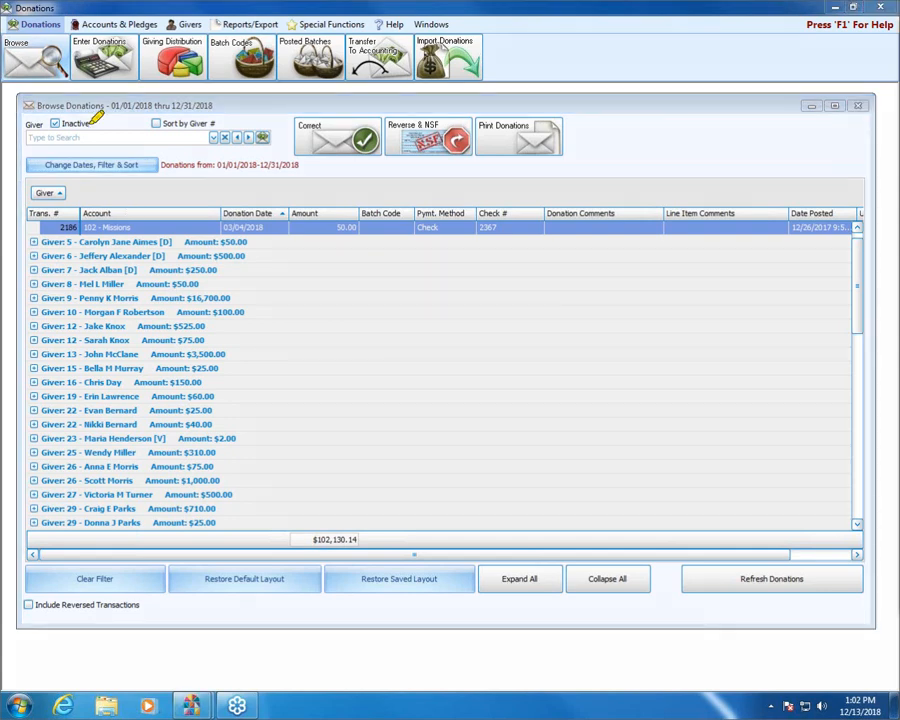
left_click_drag(106, 104, 212, 104)
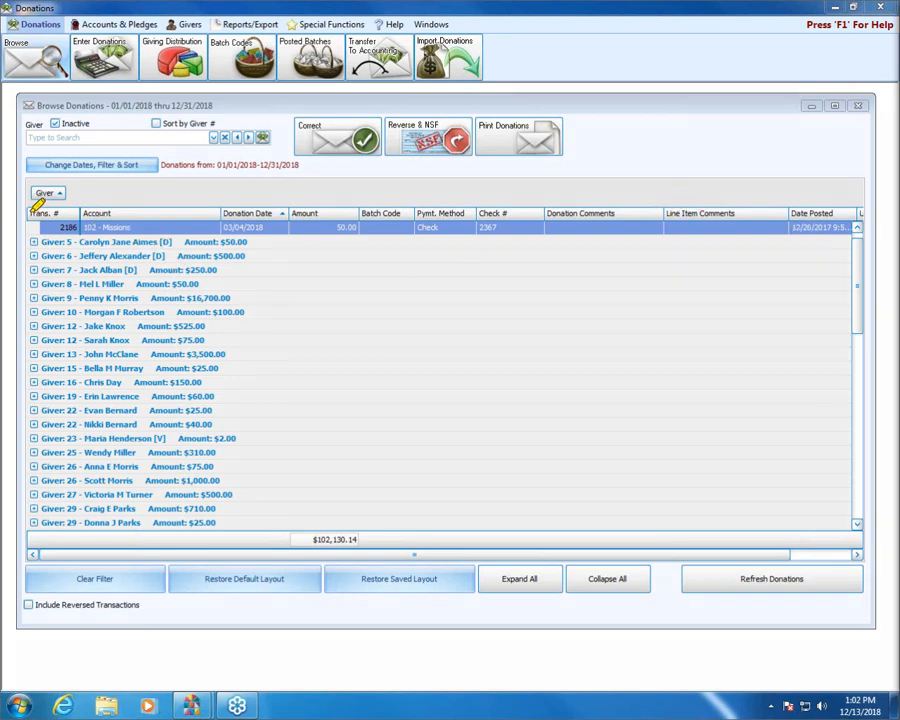
left_click_drag(34, 212, 73, 211)
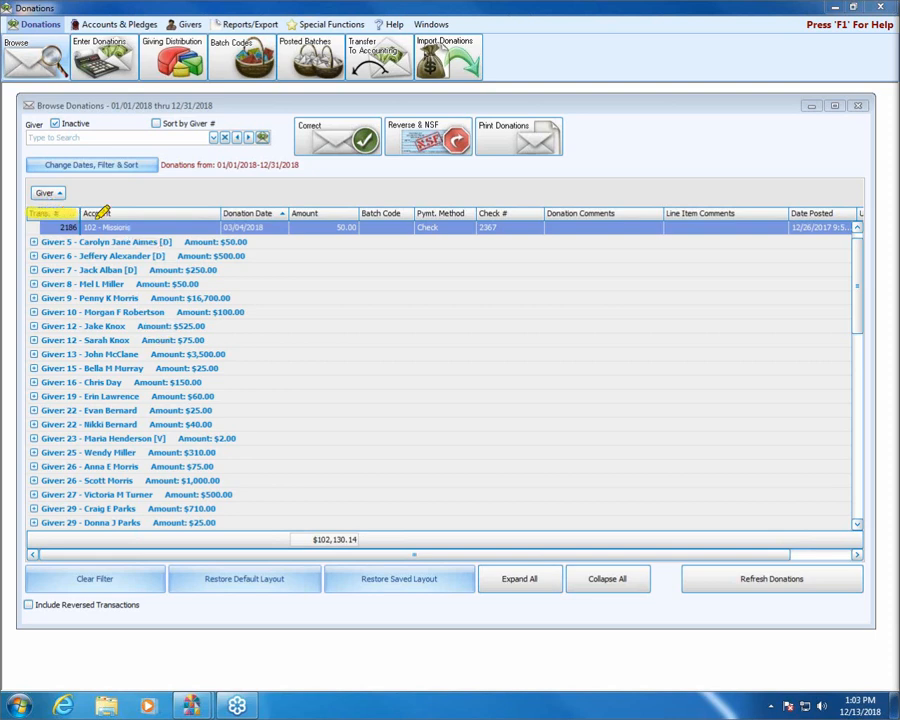
left_click_drag(94, 208, 217, 206)
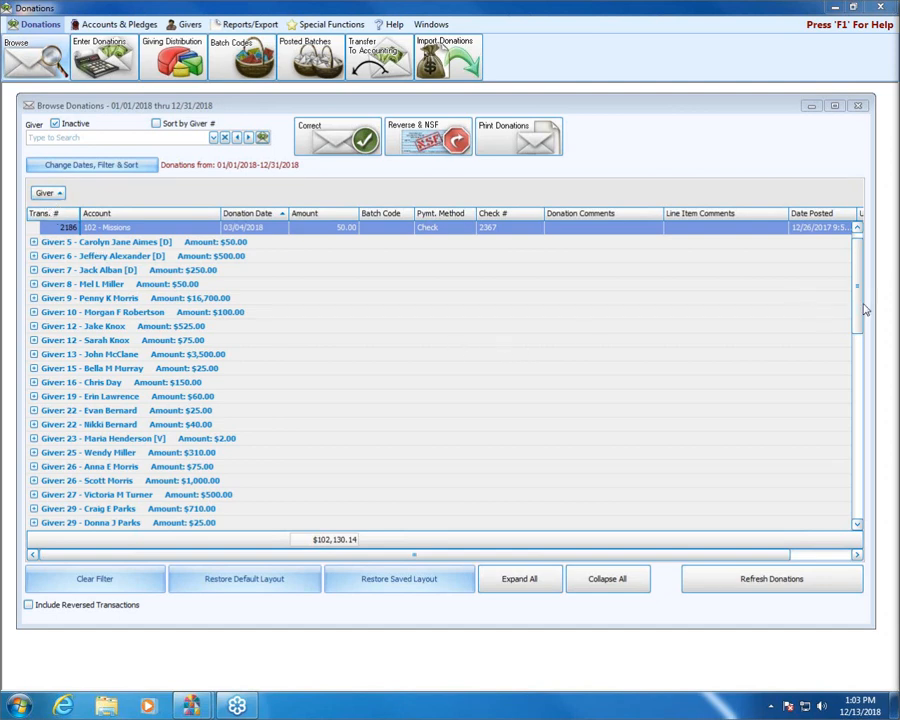
Expand and collapse the first five giver groups to examine the individual donations under each.
scroll(864, 276, "up", 1)
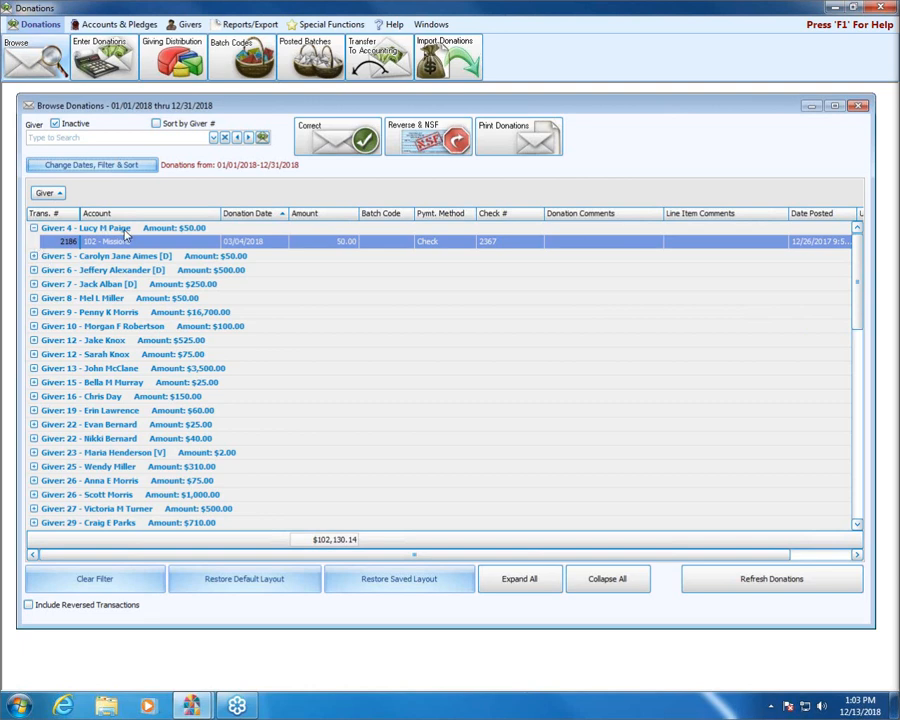
left_click(34, 229)
left_click(34, 229)
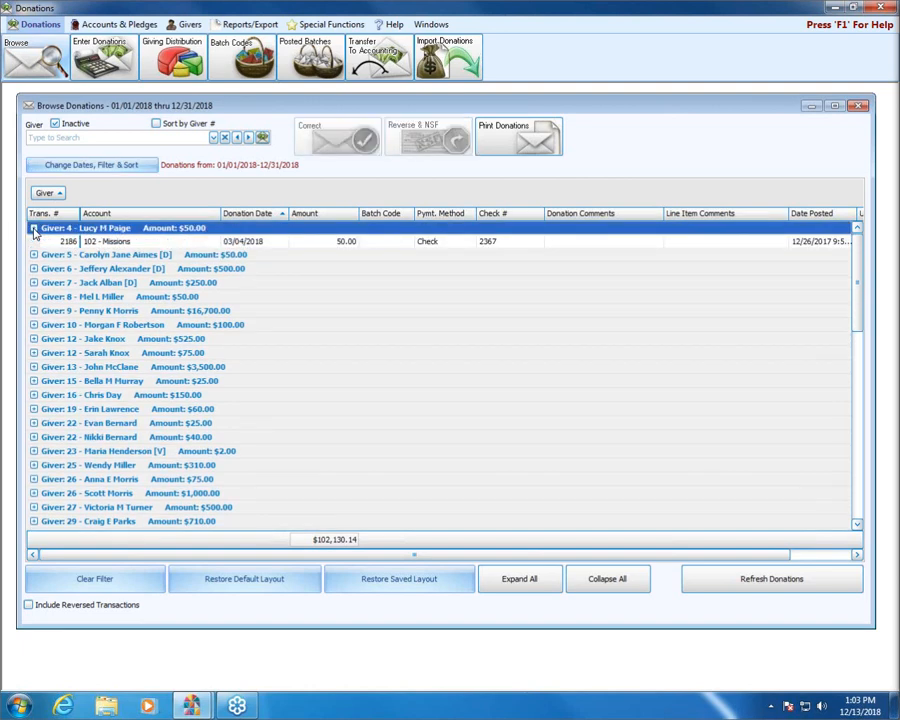
left_click(34, 229)
left_click(34, 229)
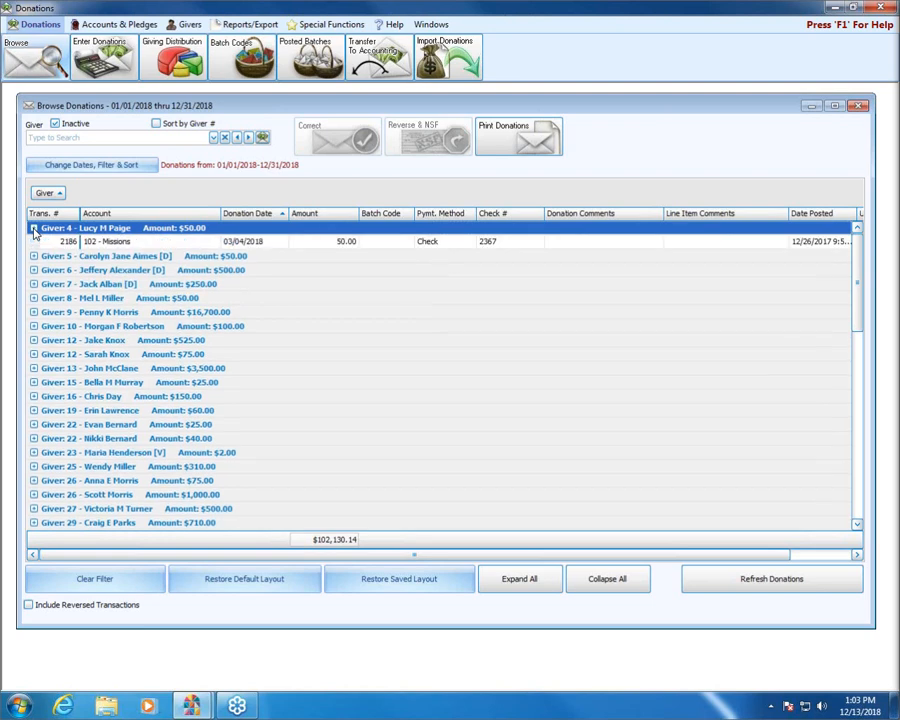
left_click(34, 229)
left_click(34, 242)
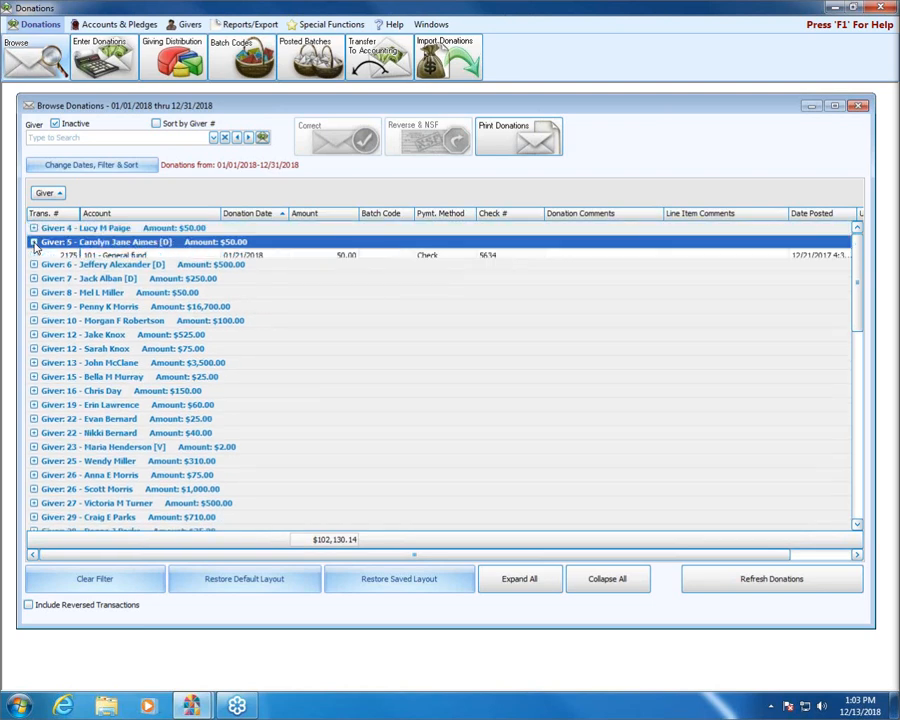
left_click(34, 242)
left_click(34, 256)
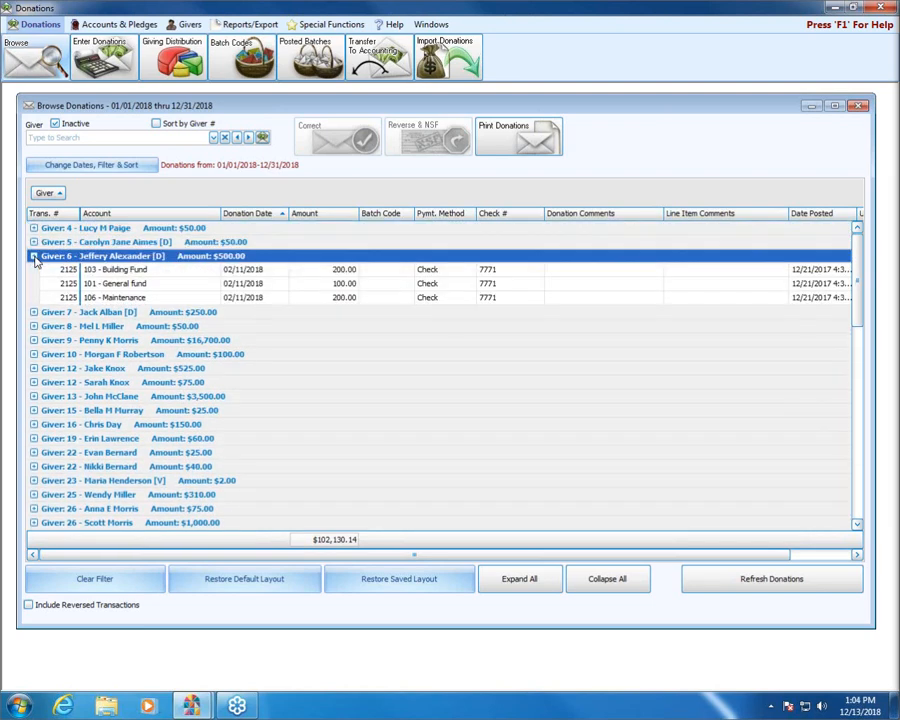
left_click(34, 256)
left_click(34, 270)
left_click(34, 270)
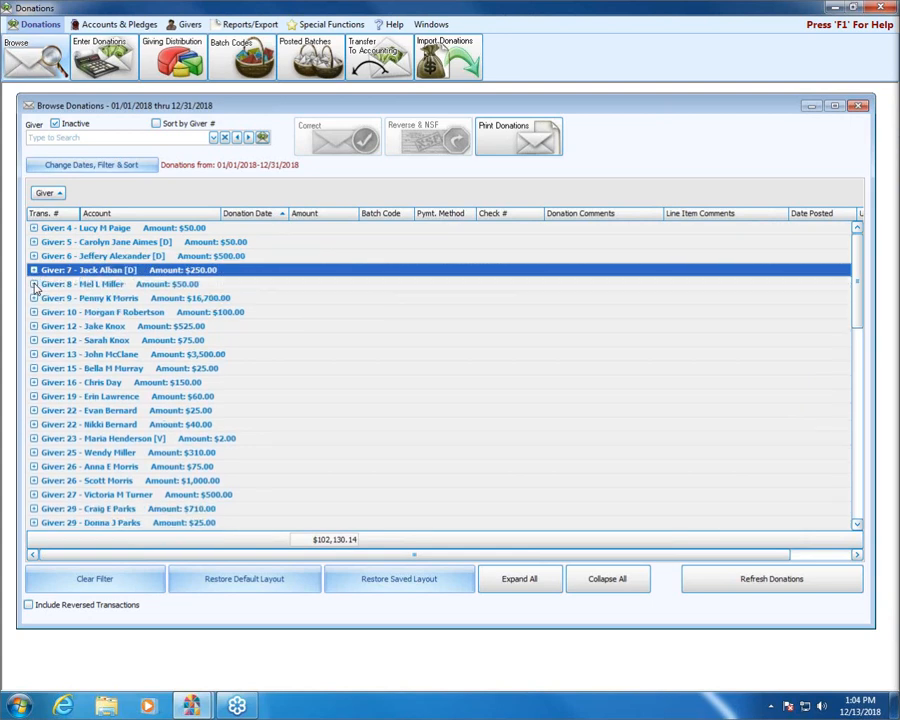
left_click(34, 284)
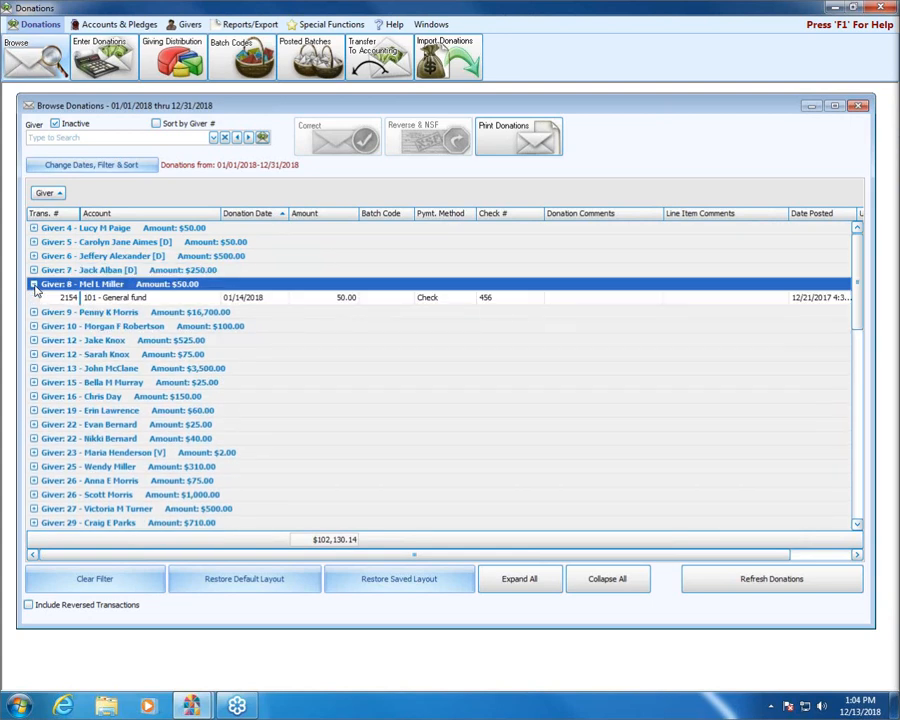
left_click(34, 284)
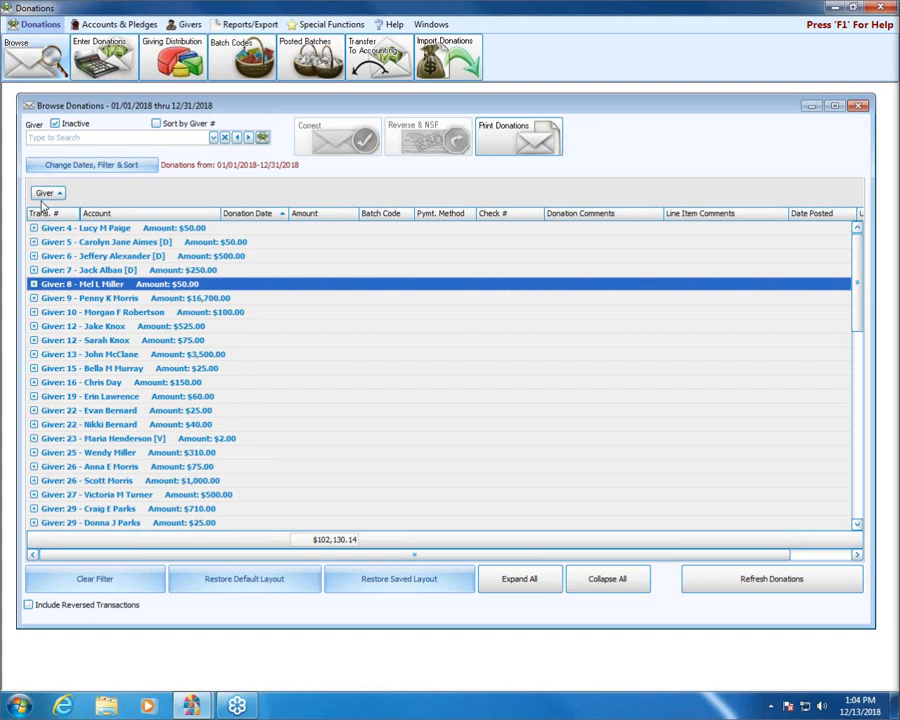
Remove the Giver grouping from the donations list and group the list by Giver again.
left_click_drag(43, 196, 225, 215)
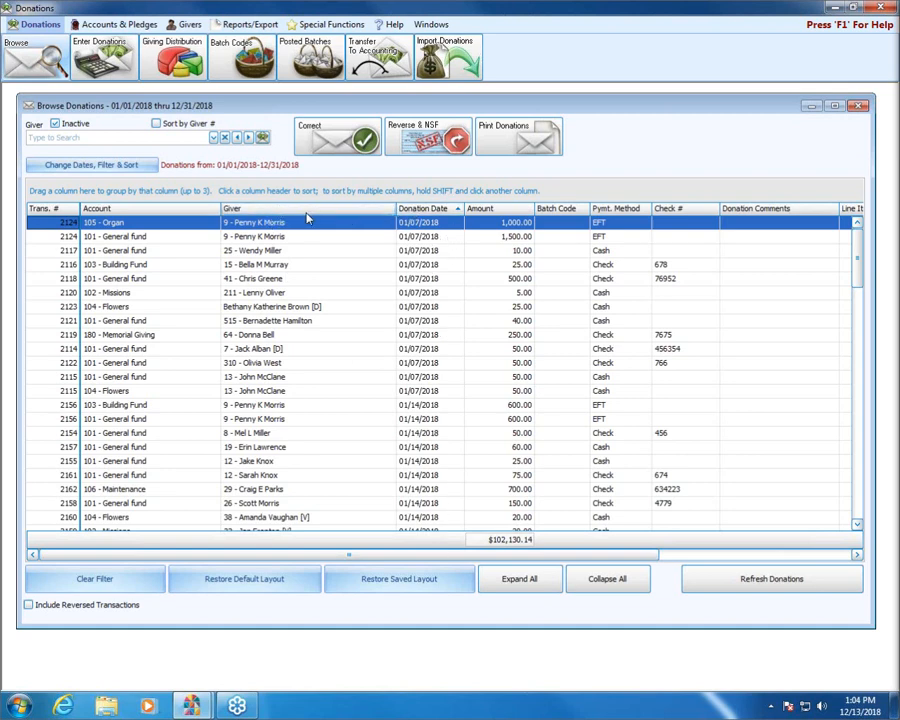
left_click_drag(307, 212, 106, 193)
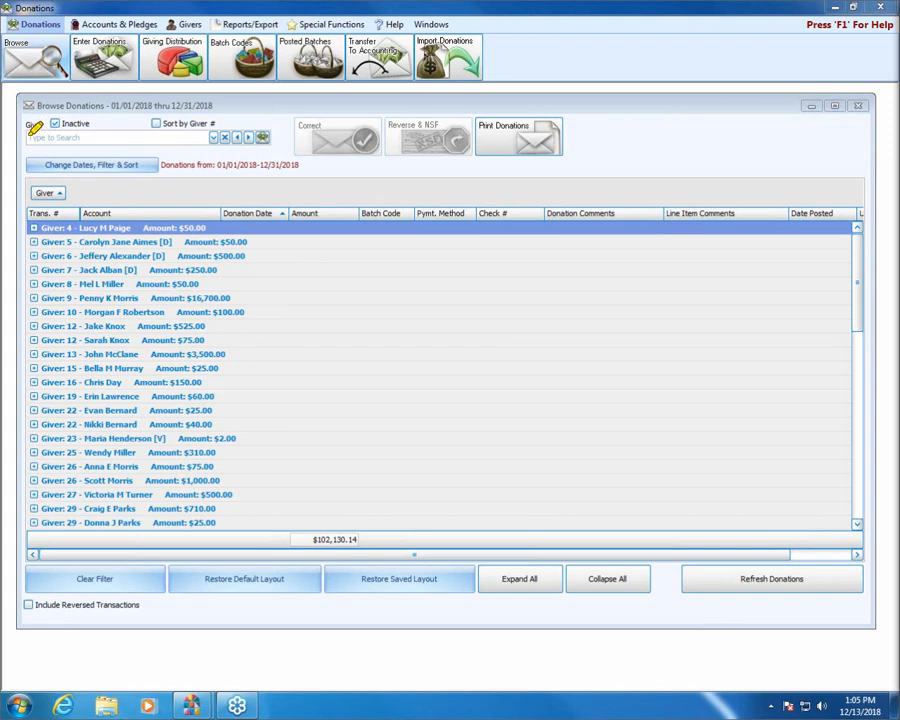
left_click_drag(32, 134, 210, 134)
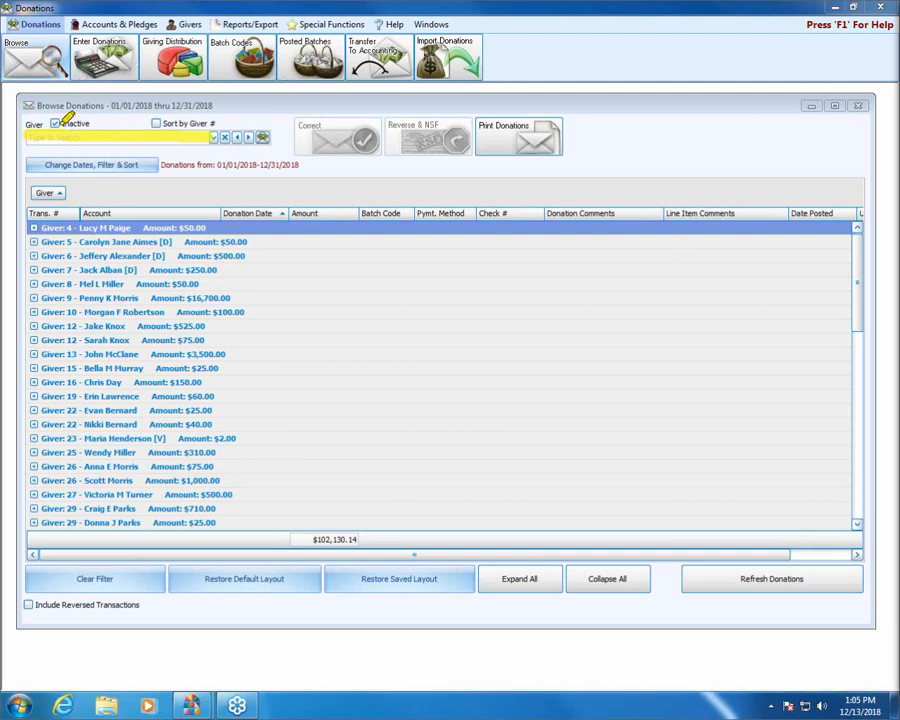
mouse_move(68, 123)
left_mouse_down()
mouse_move(86, 123)
mouse_move(53, 125)
left_mouse_up()
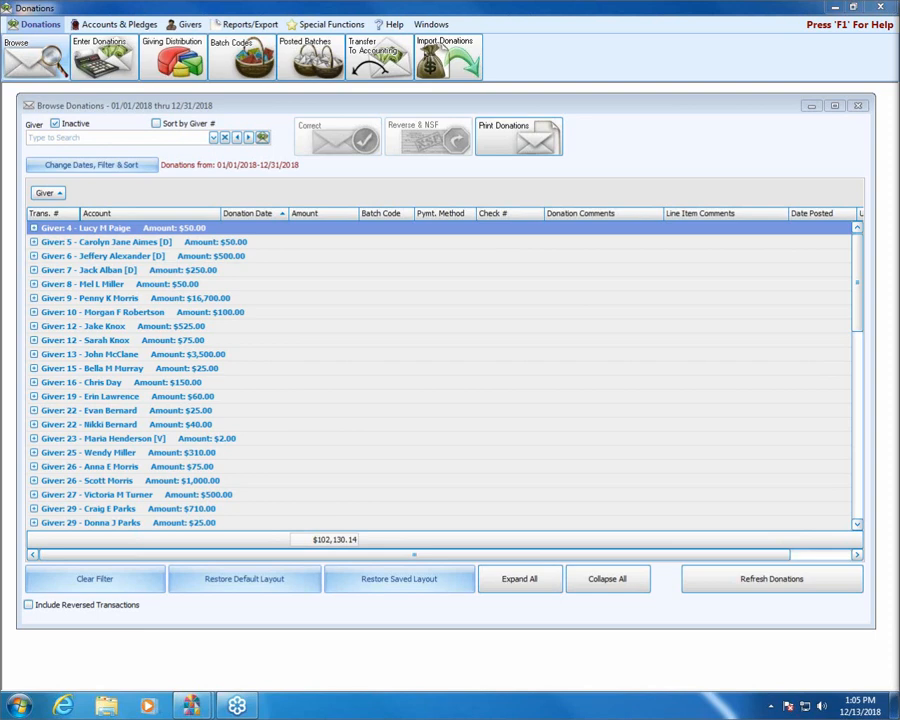
Search the givers by surname and filter the donations to the fourth matching individual giver.
left_click(59, 138)
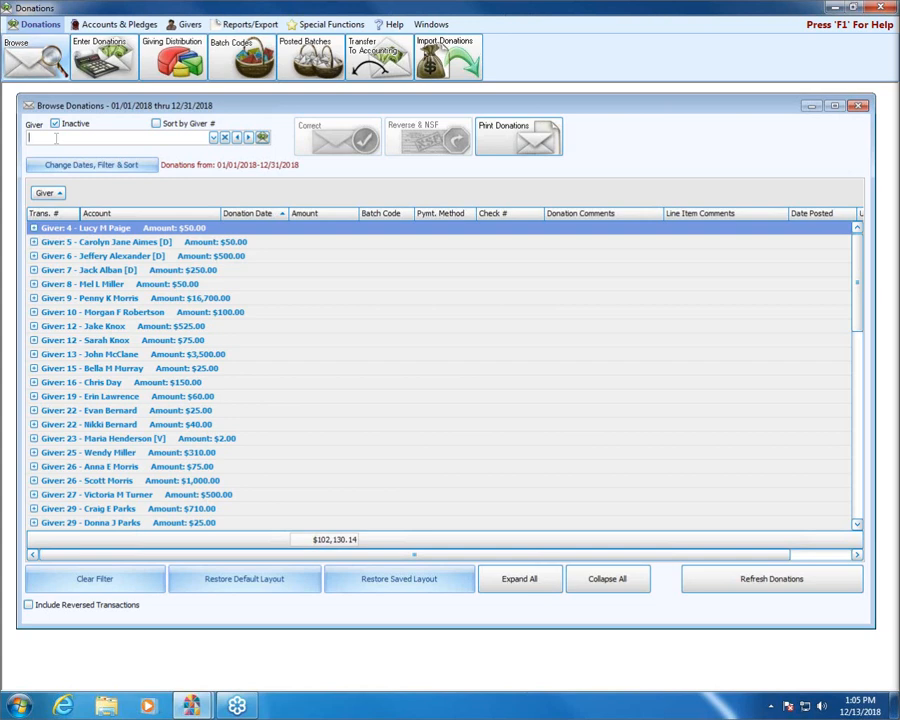
type("morris")
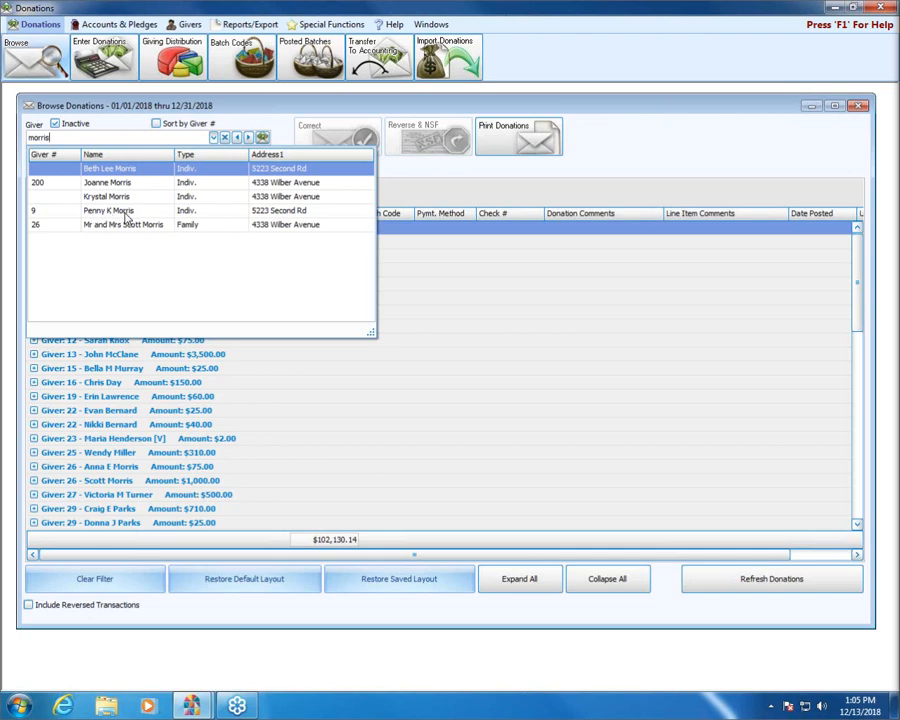
key("Down")
key("Down")
key("Down")
key("Up")
key("Up")
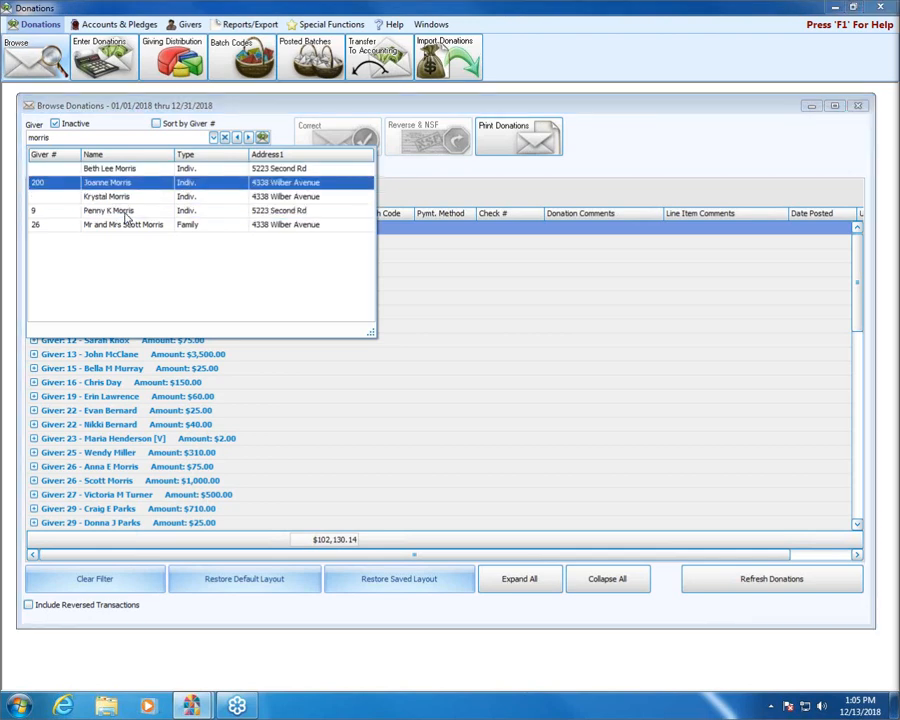
key("Down")
key("Down")
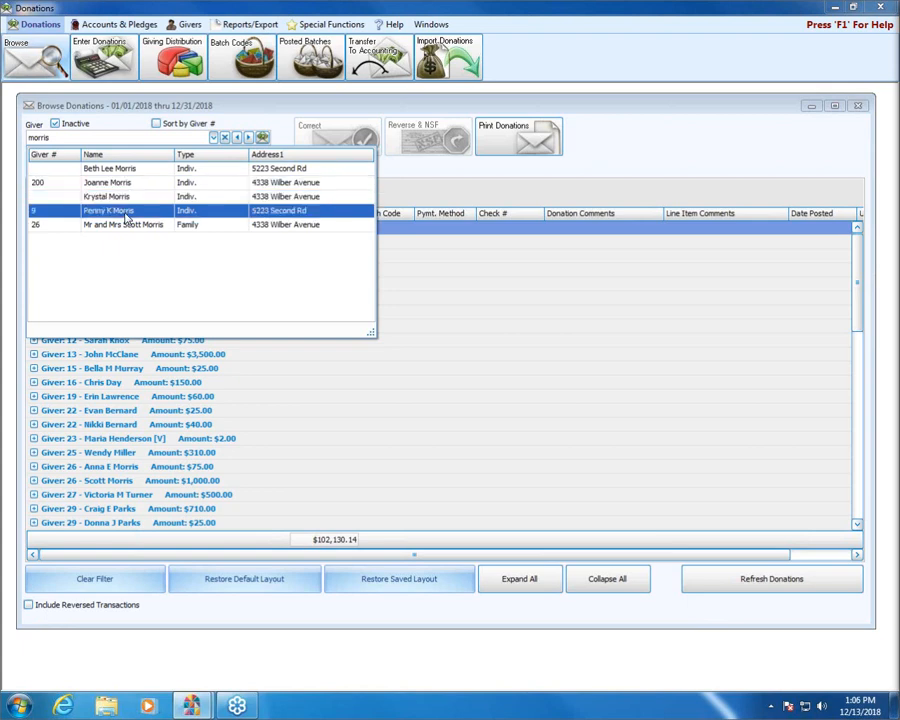
key("Return")
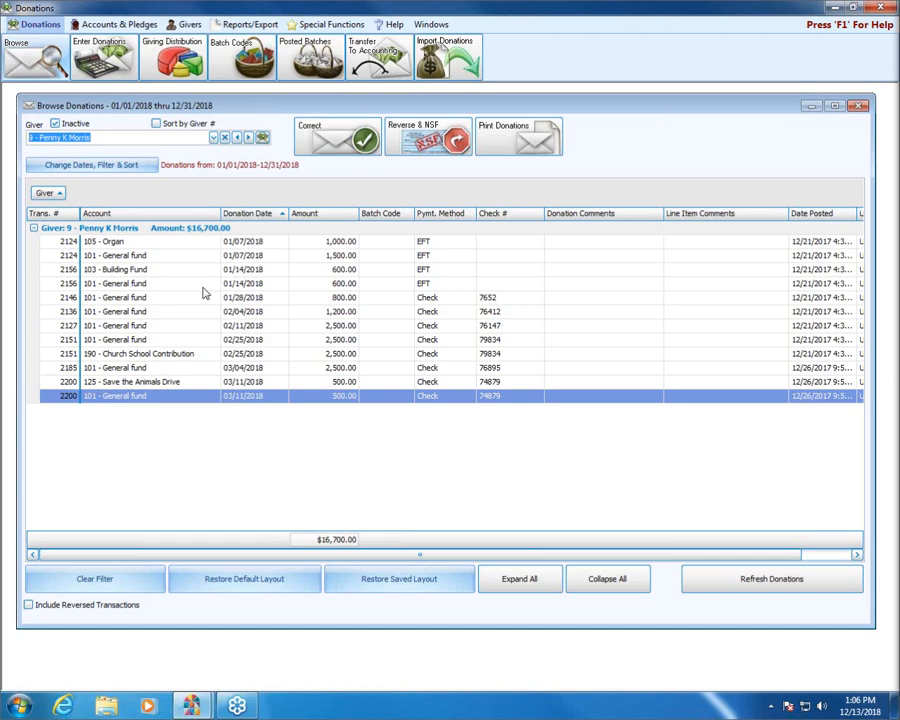
Open the giver's 01/28/2018 General fund donation for correction.
left_click(144, 302)
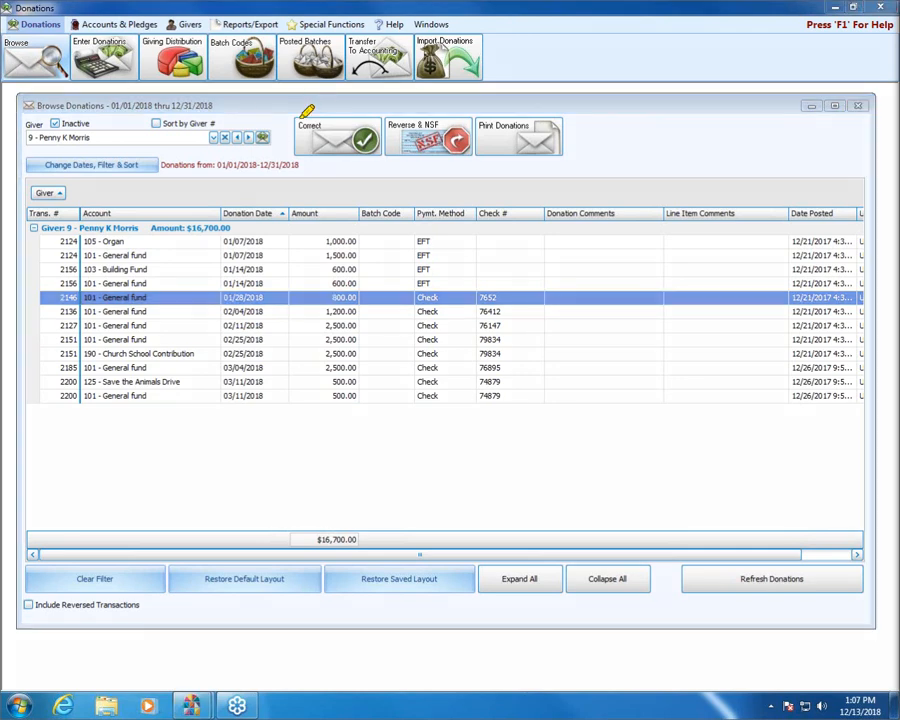
mouse_move(294, 122)
left_mouse_down()
mouse_move(361, 121)
mouse_move(376, 128)
mouse_move(377, 142)
mouse_move(312, 145)
mouse_move(294, 120)
left_mouse_up()
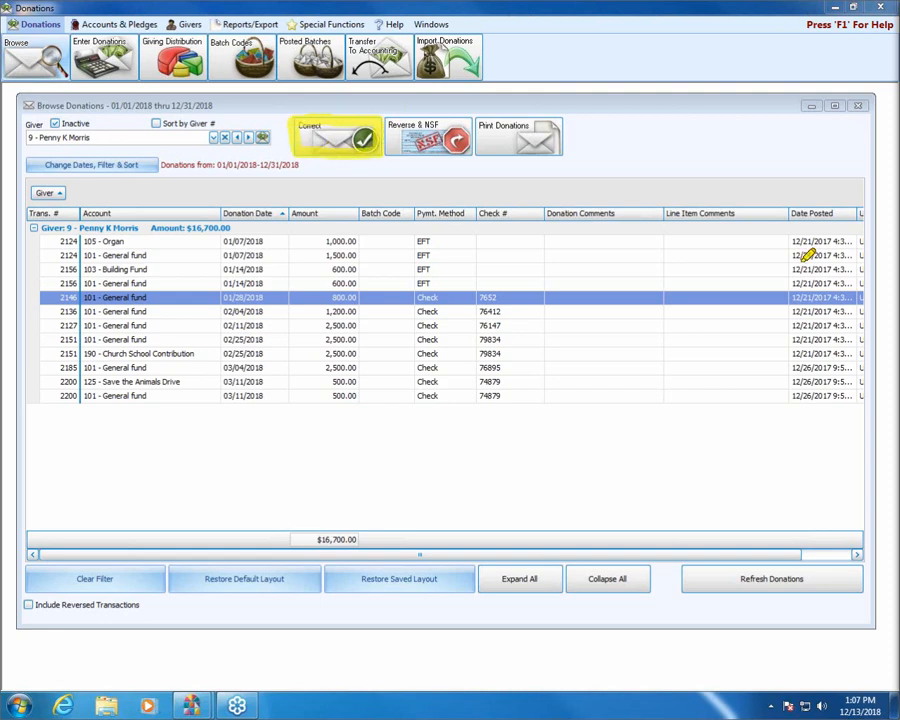
key("Escape")
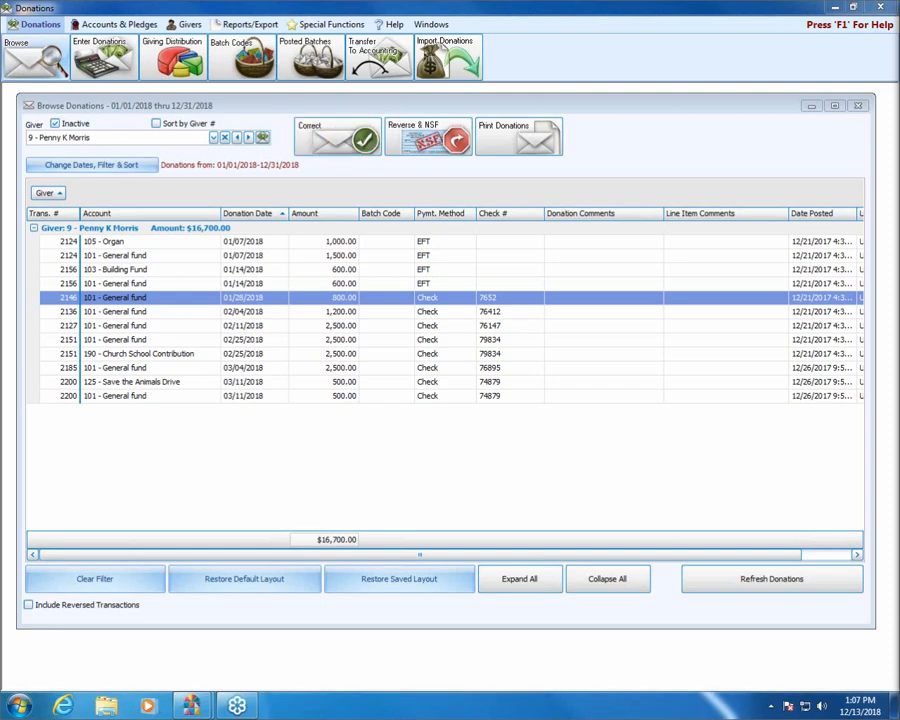
left_click(333, 148)
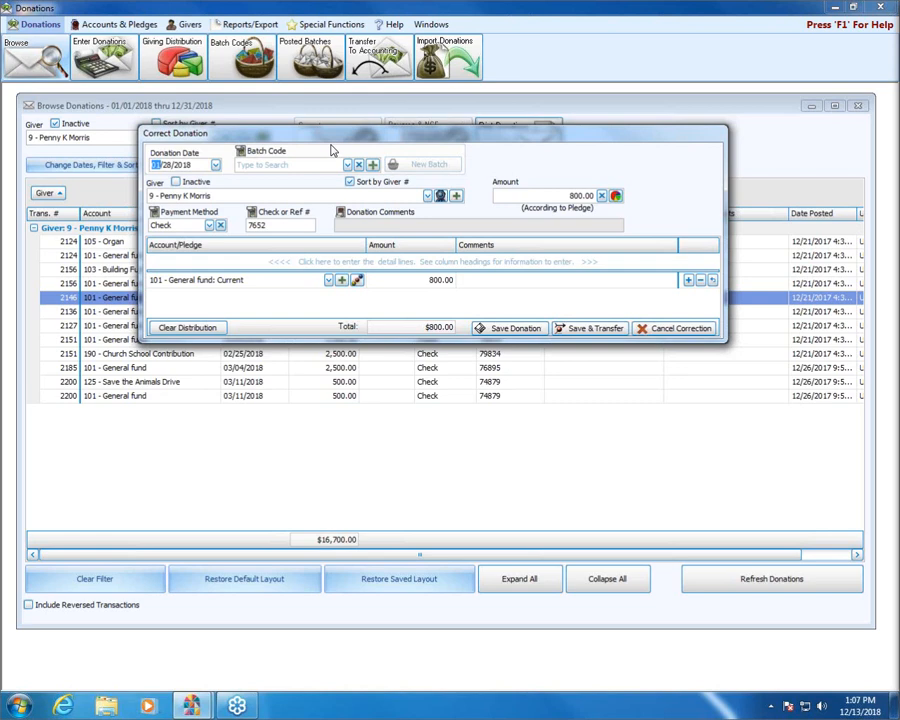
Review the donation date, the list of available givers and the amount in the Correct Donation form.
left_click(202, 164)
left_click(202, 164)
left_click_drag(202, 164, 151, 165)
left_click(428, 196)
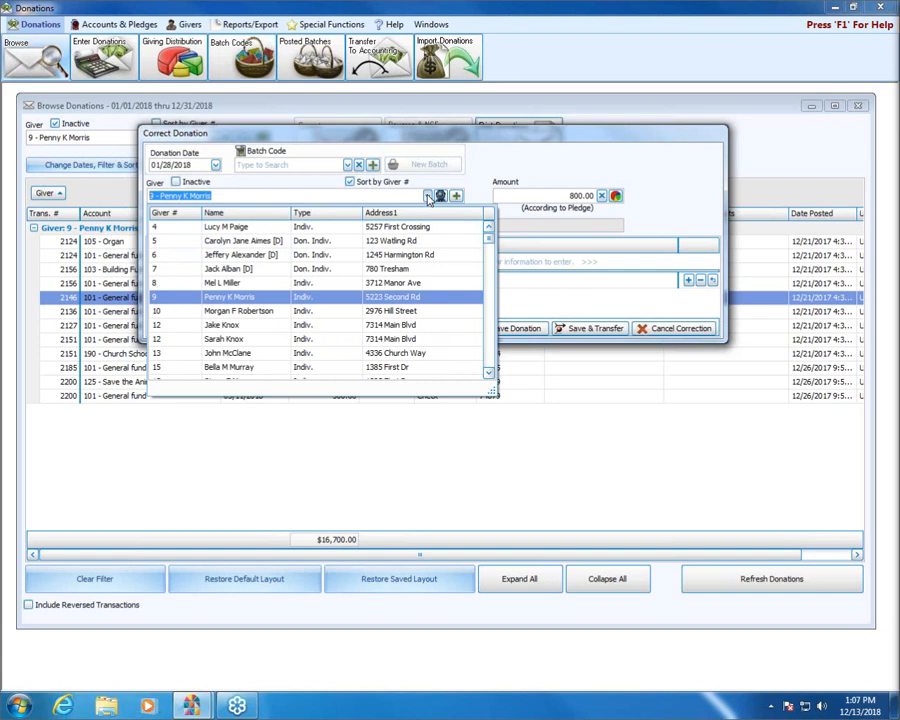
left_click(428, 196)
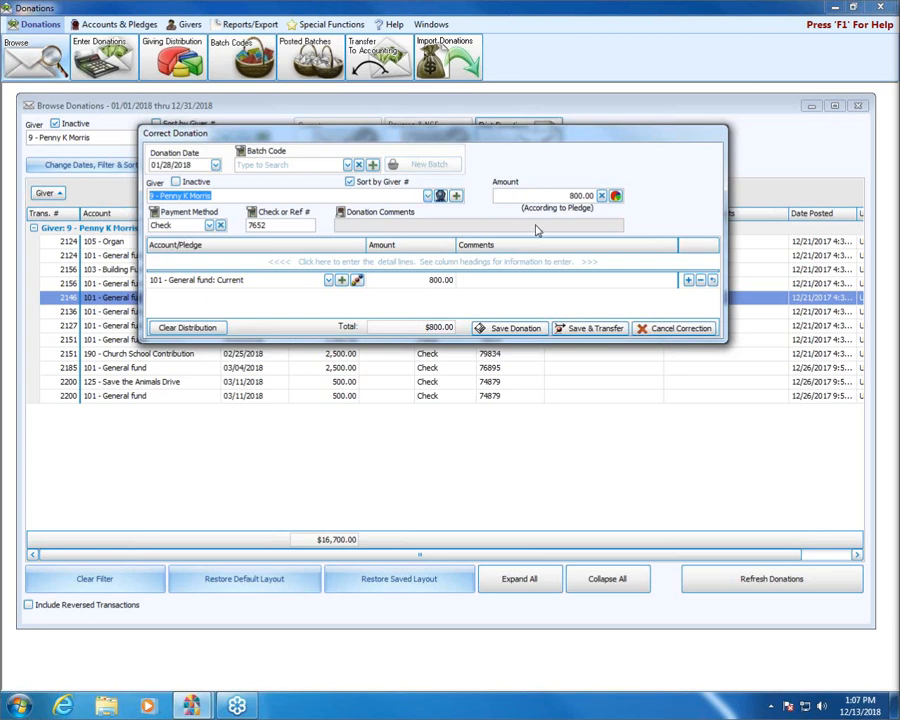
key("Tab")
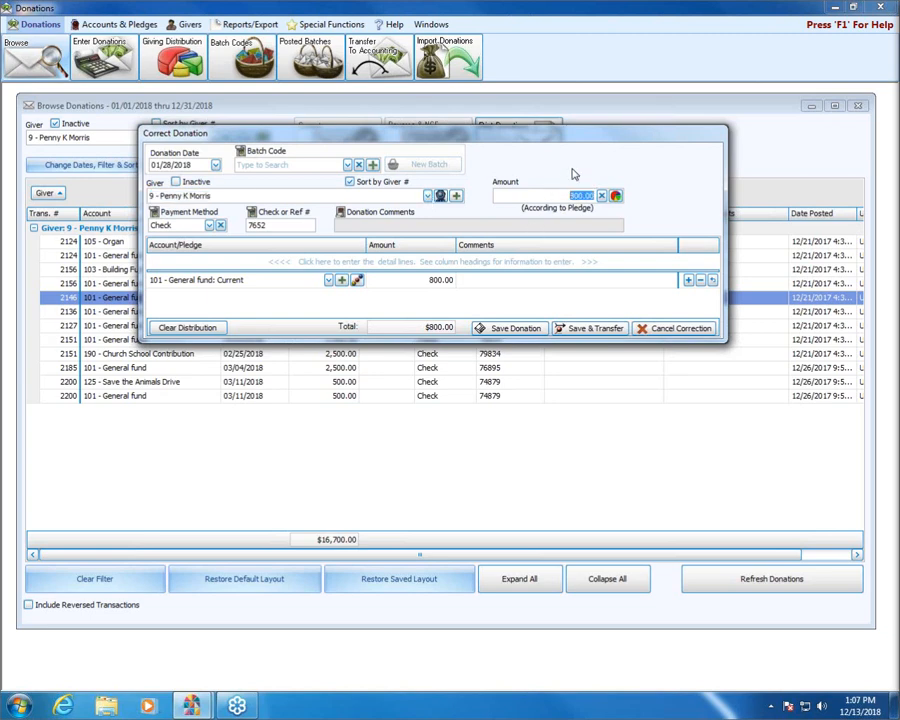
left_click(548, 195)
Assign the donation's detail line to the account 103 - Building Fund.
left_click(330, 282)
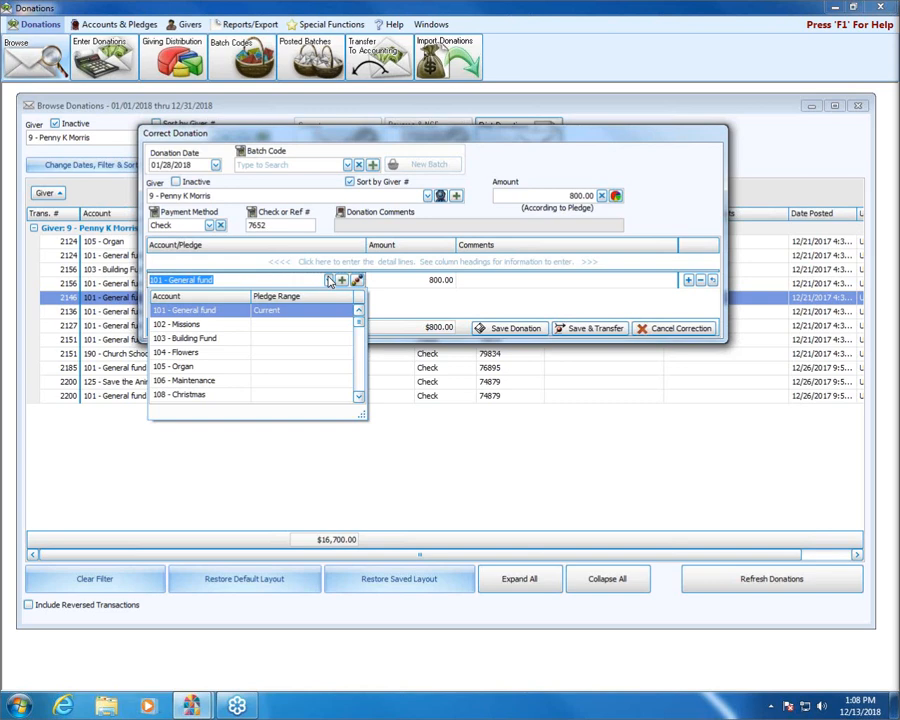
left_click(212, 339)
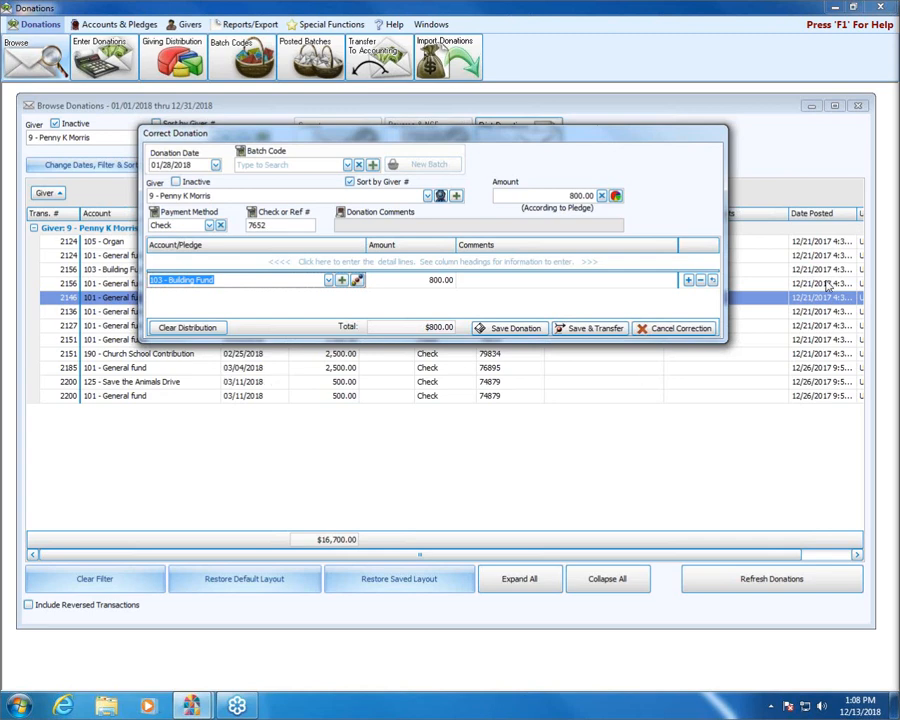
left_click(510, 328)
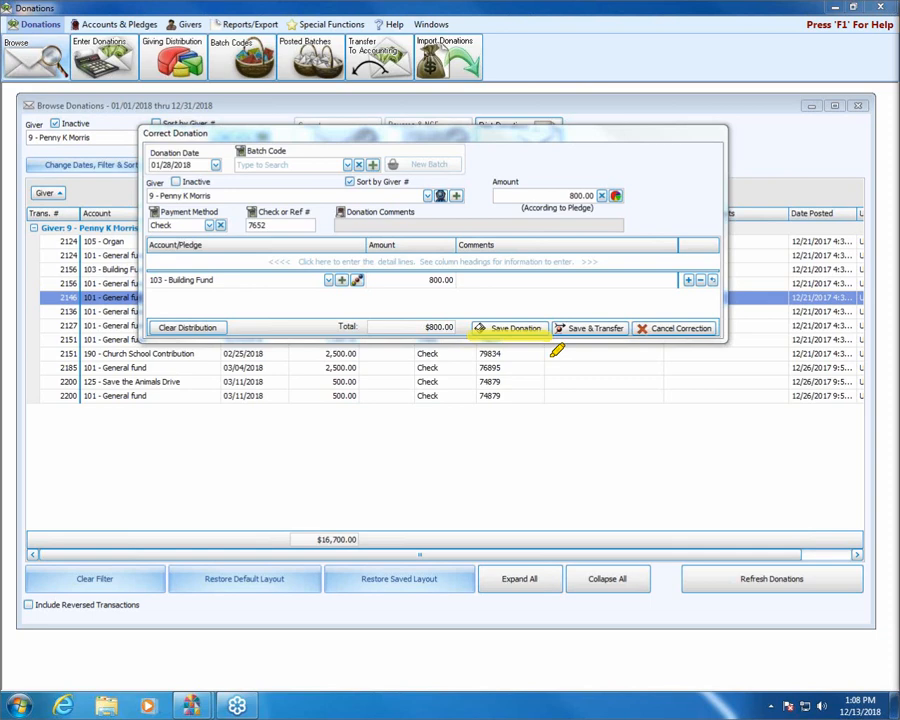
Save the corrected donation and continue to its transfer to accounting.
left_click_drag(555, 337, 628, 337)
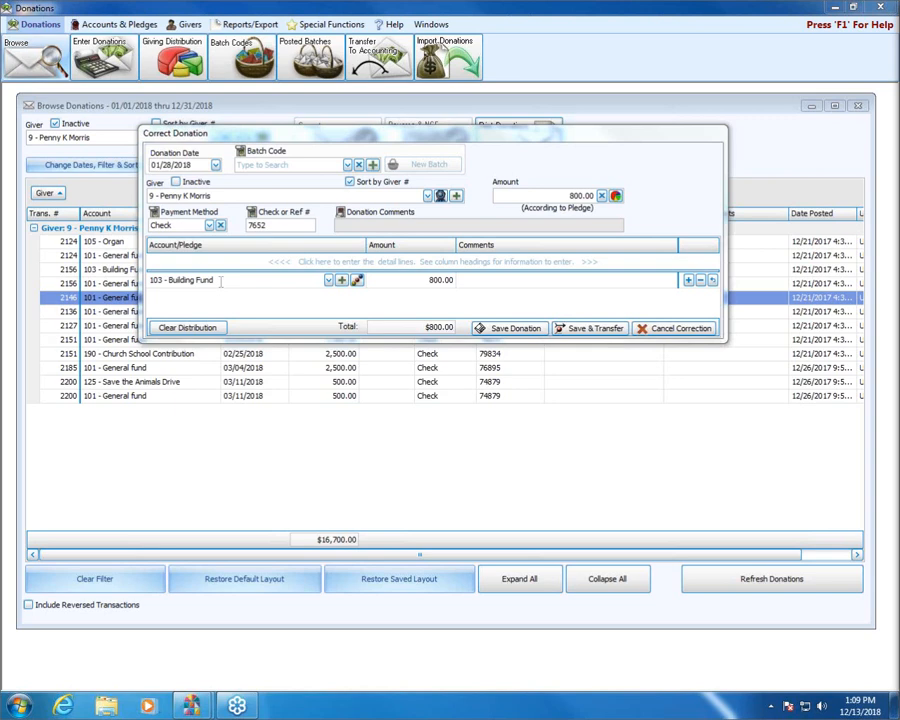
left_click(578, 330)
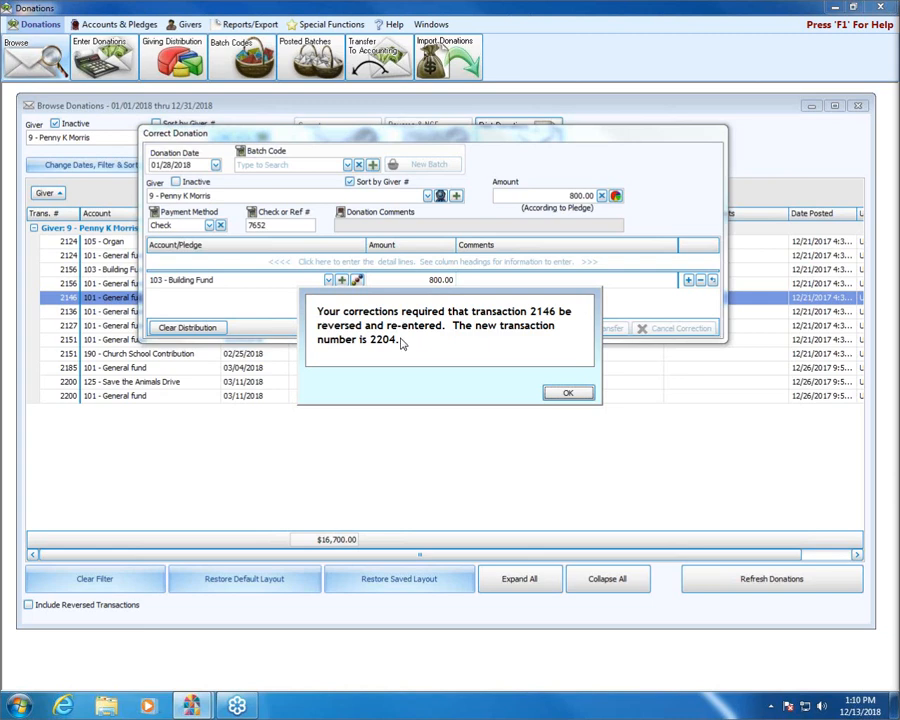
left_click(566, 395)
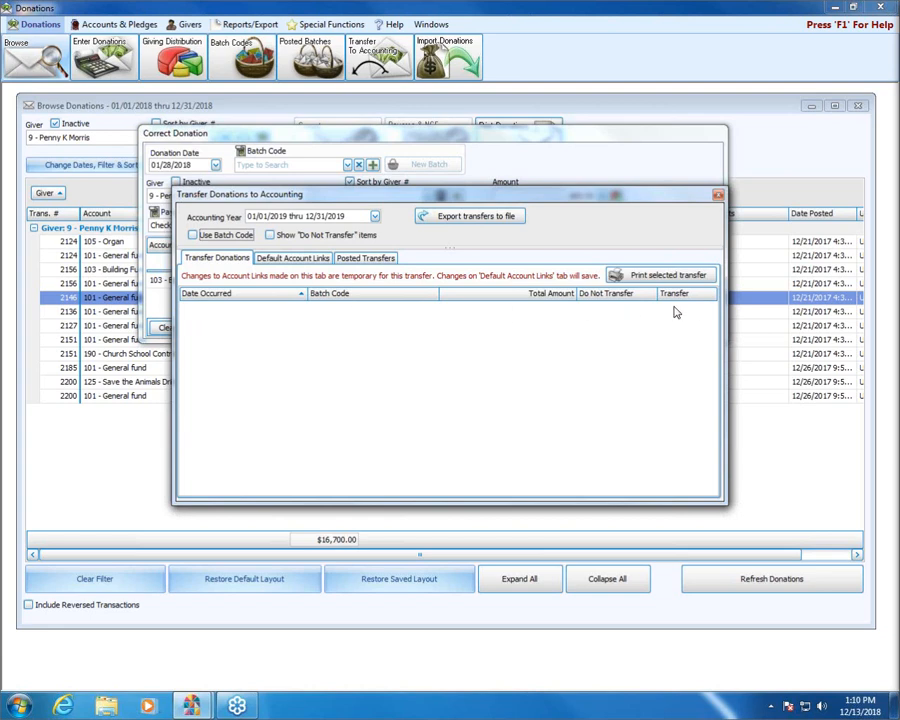
Review the accounting transfer's "Do Not Transfer" items, default account links and posted transfers, and close it without transferring anything.
left_click(269, 235)
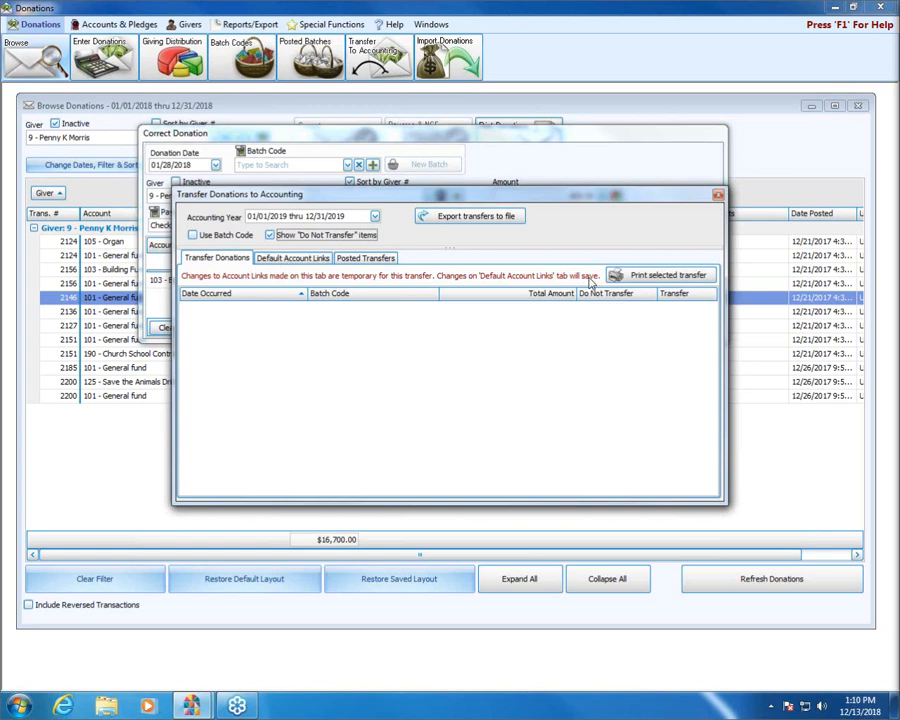
left_click(290, 259)
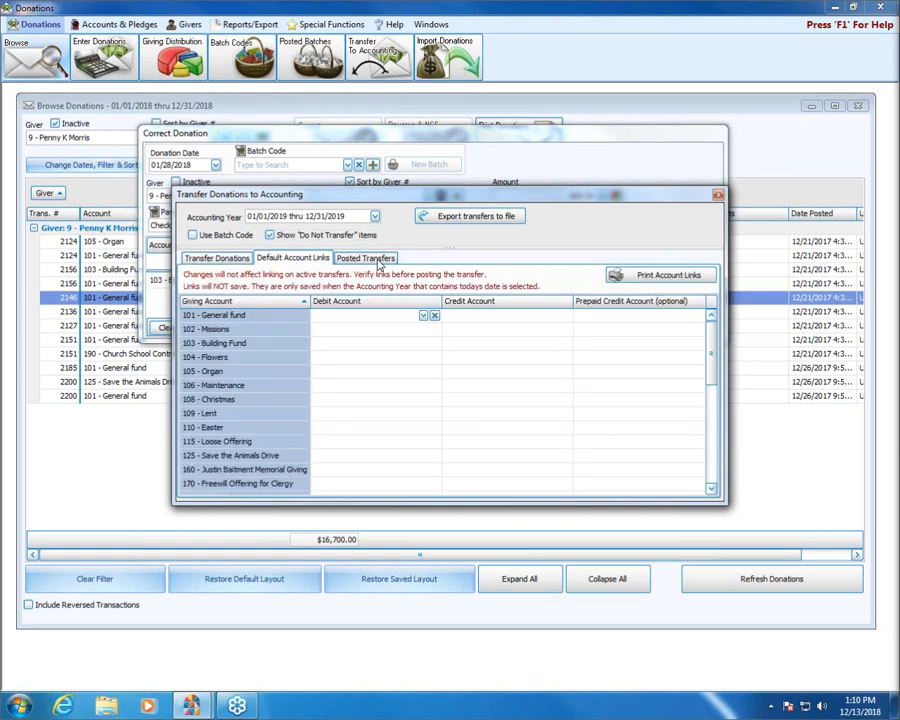
left_click(378, 259)
left_click(318, 259)
left_click(367, 259)
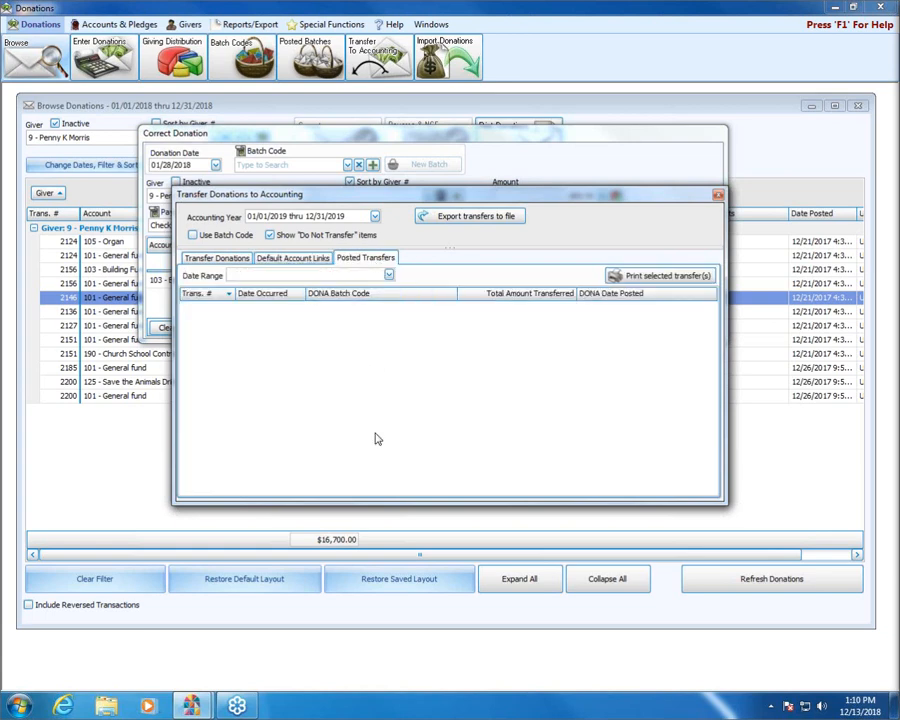
left_click(221, 259)
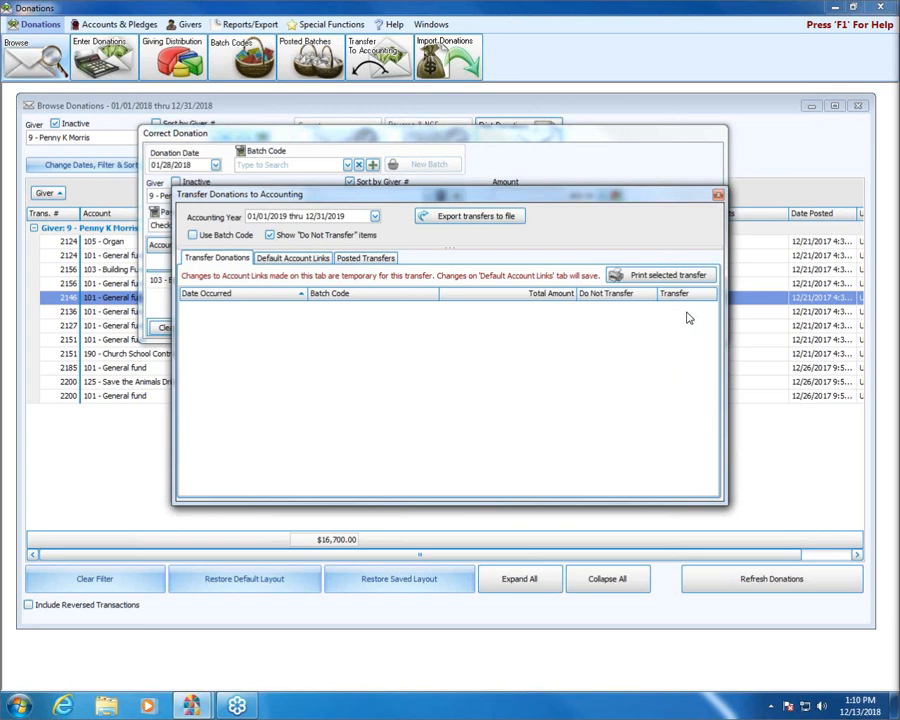
left_click(717, 194)
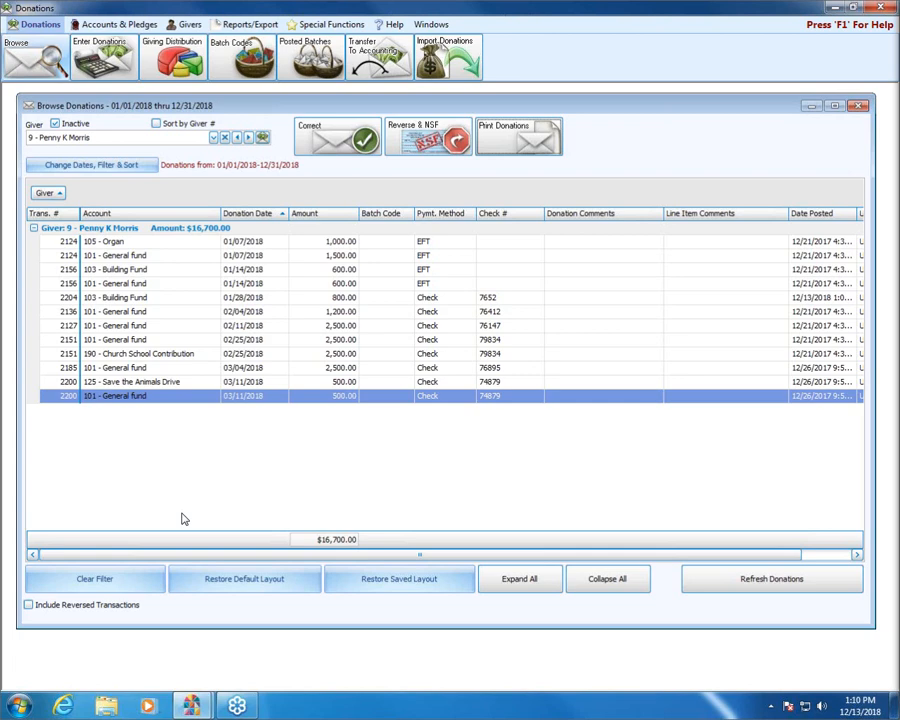
Include reversed transactions in the giver's donations list and compare the original and reversing 01/28/2018 General fund entries.
left_click(175, 299)
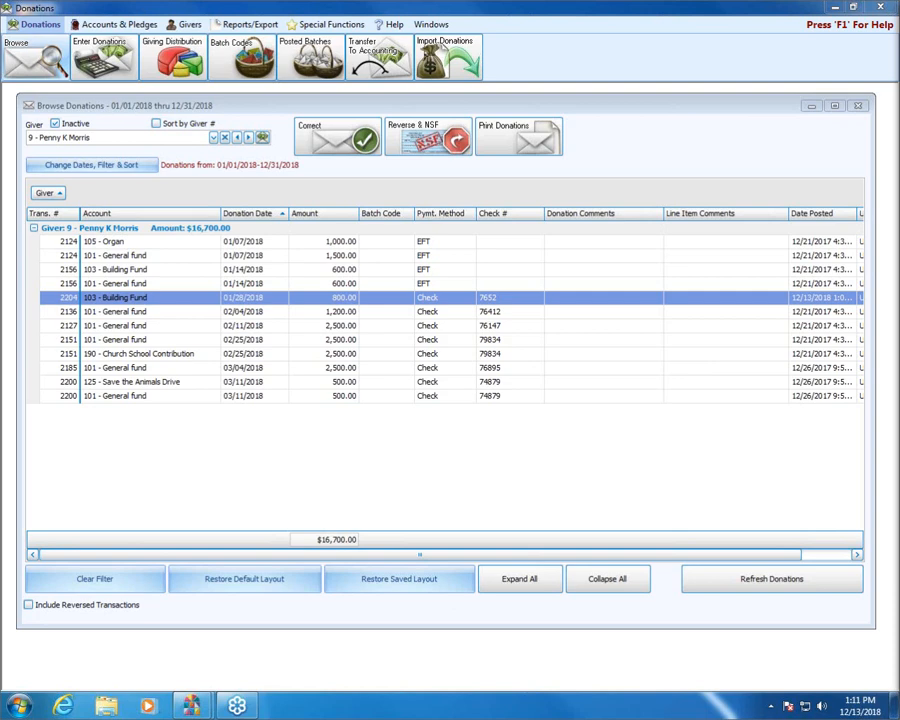
left_click_drag(39, 605, 136, 606)
left_click(29, 605)
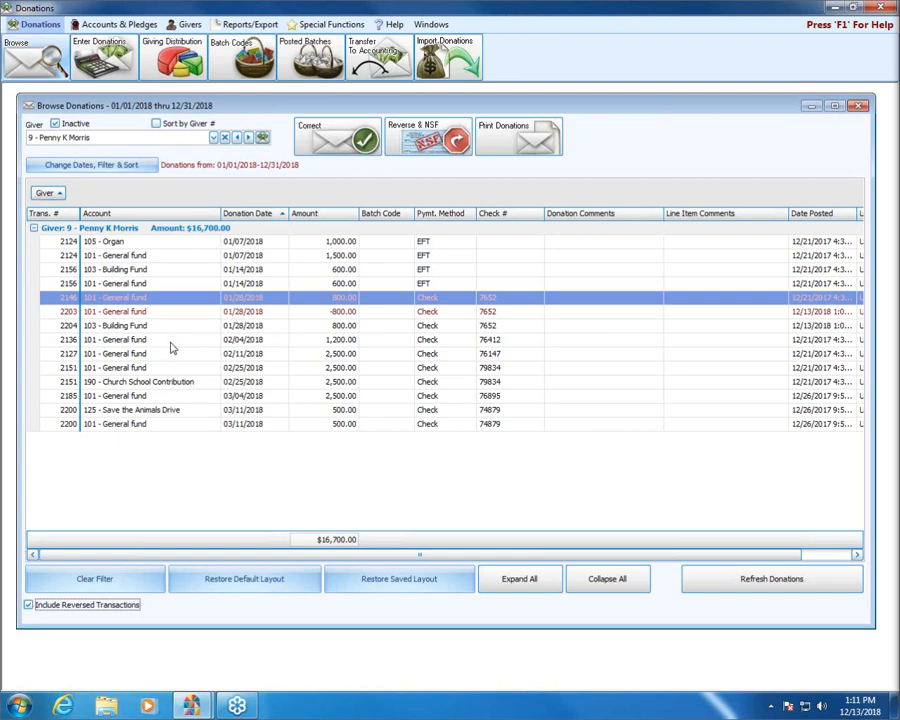
left_click(150, 313)
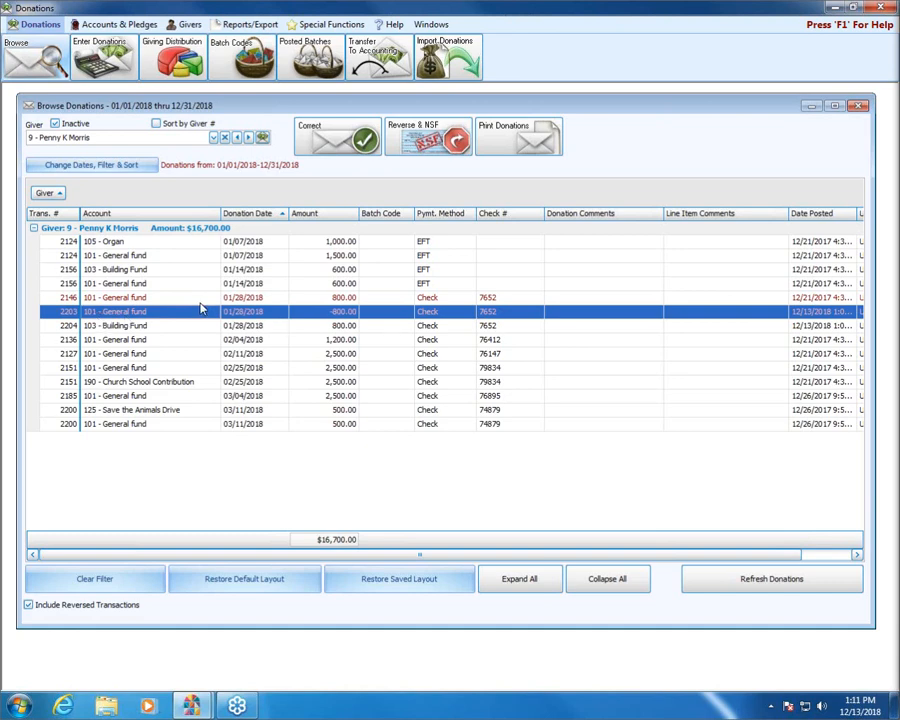
left_click(137, 300)
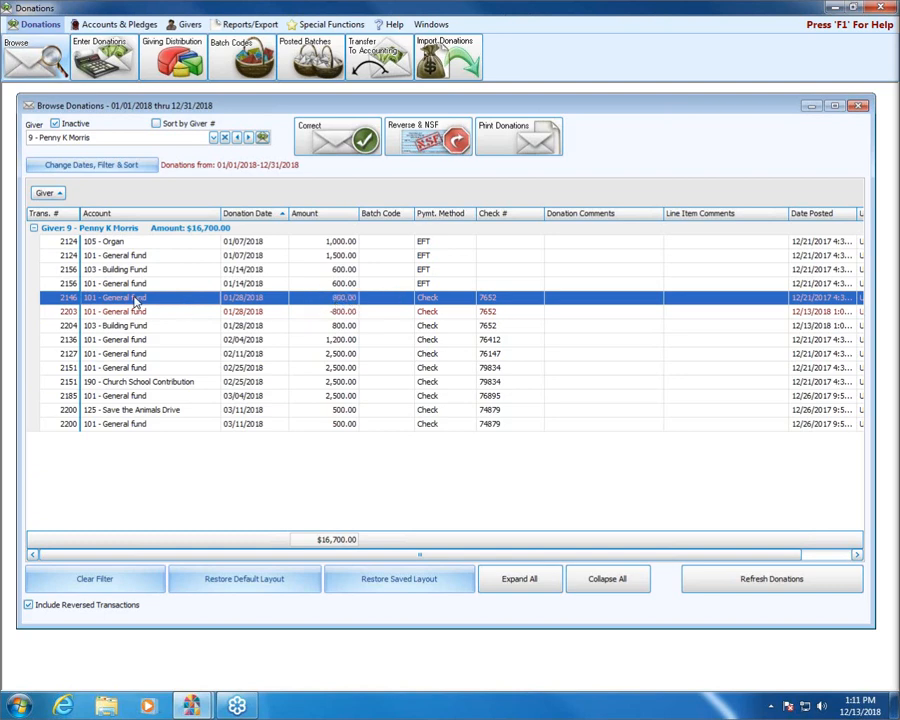
left_click(57, 313)
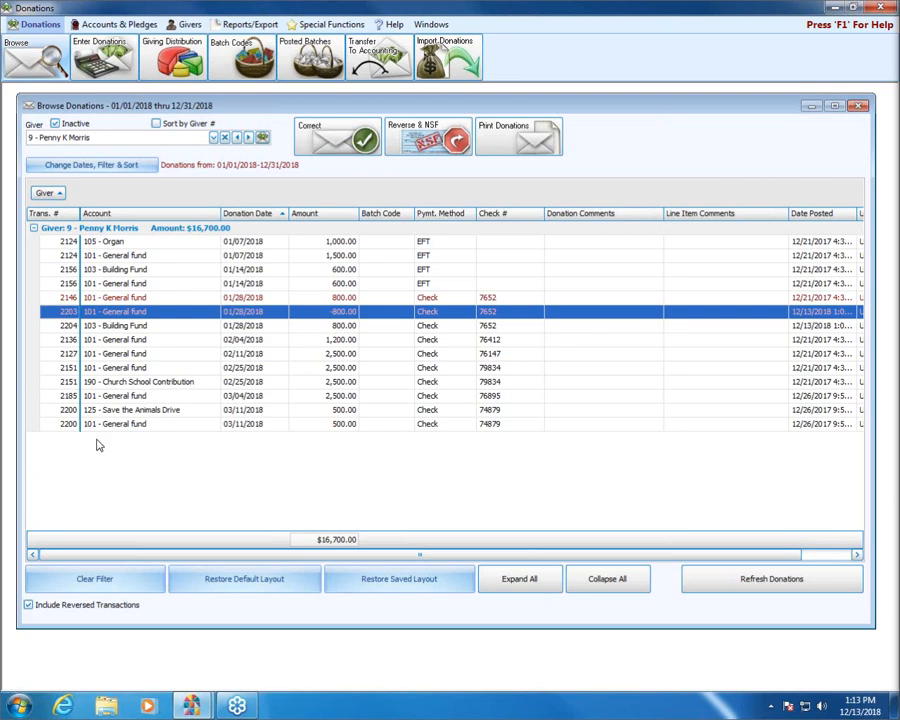
Compare the accounts, amounts and check numbers of the giver's two 03/11/2018 donation lines.
left_click(132, 424)
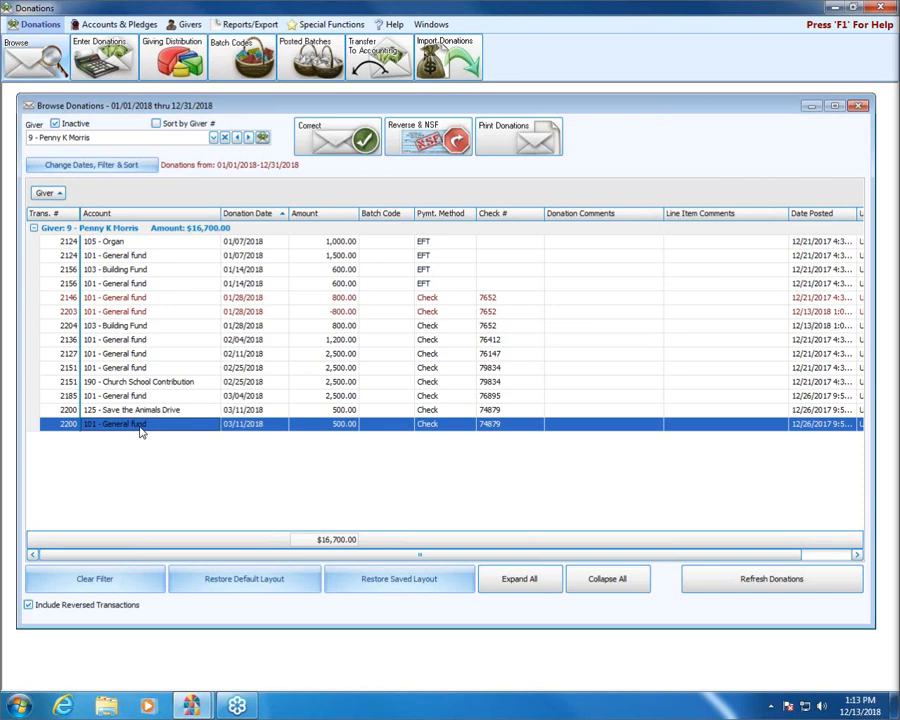
left_click(341, 413)
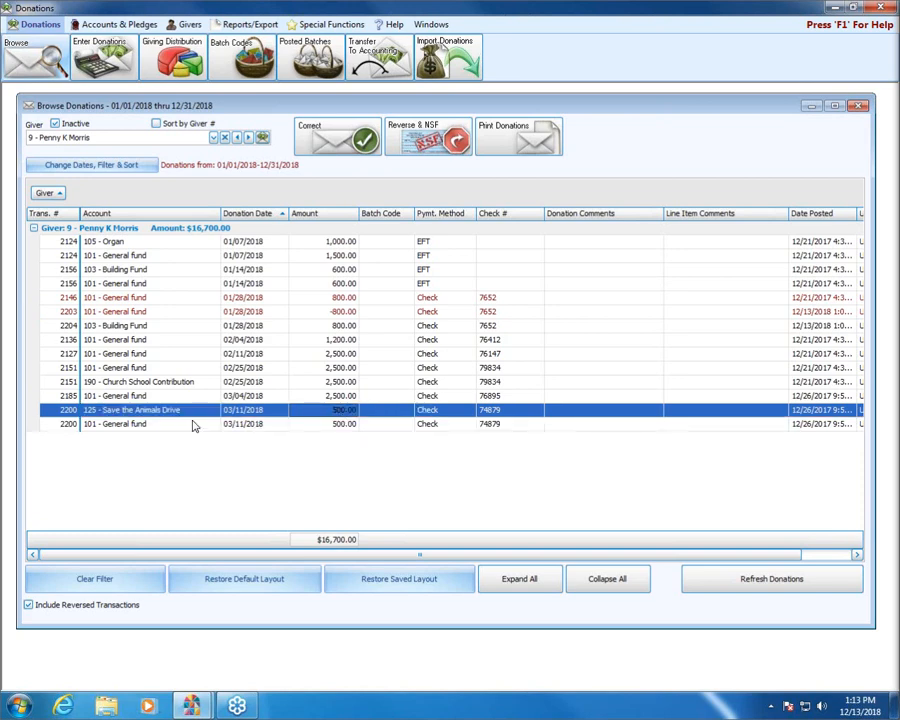
left_click(140, 425)
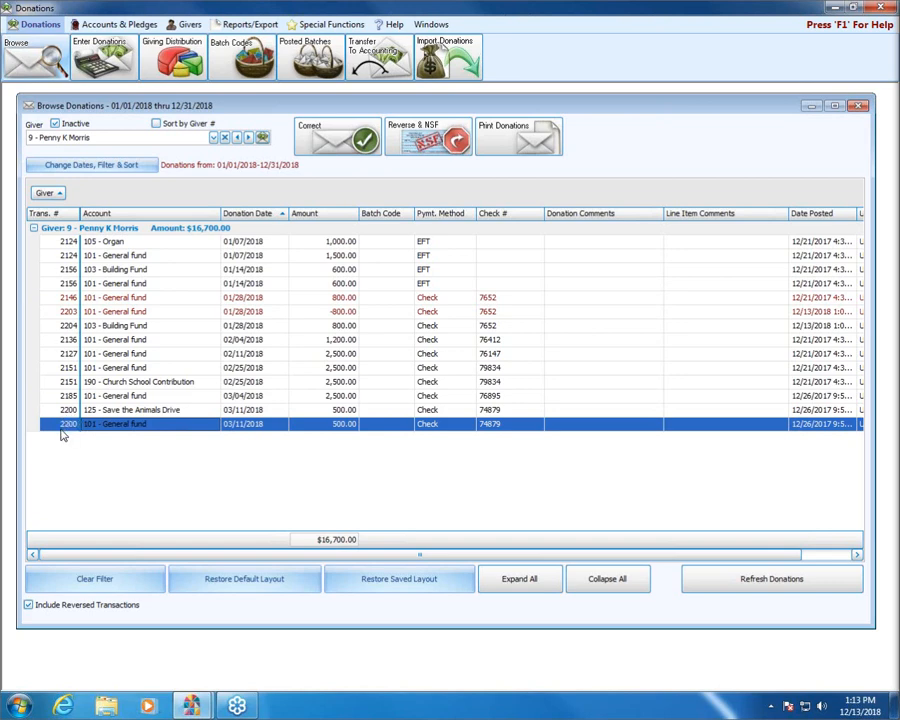
left_click(505, 411)
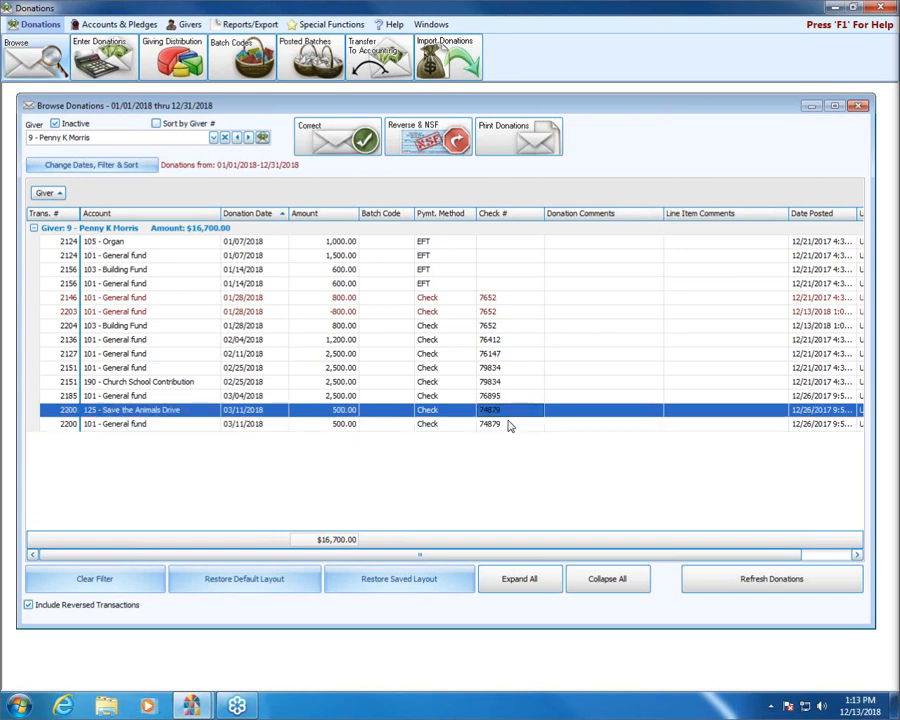
left_click(508, 422)
left_click(508, 413)
left_click(508, 421)
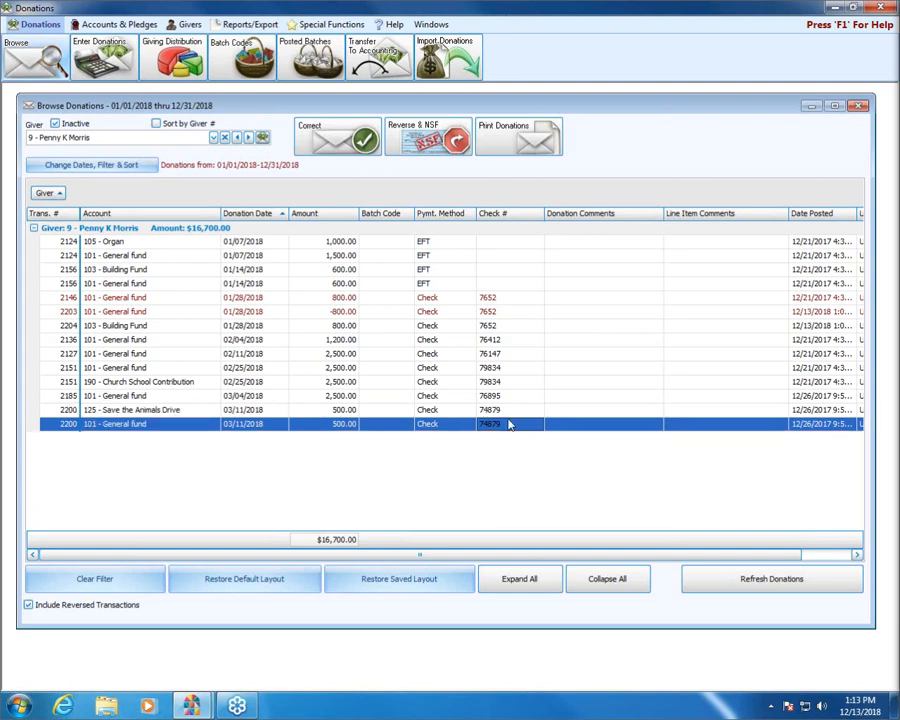
Open the 03/11/2018 Save the Animals Drive donation for reversal and check the recommended date option.
left_click(141, 413)
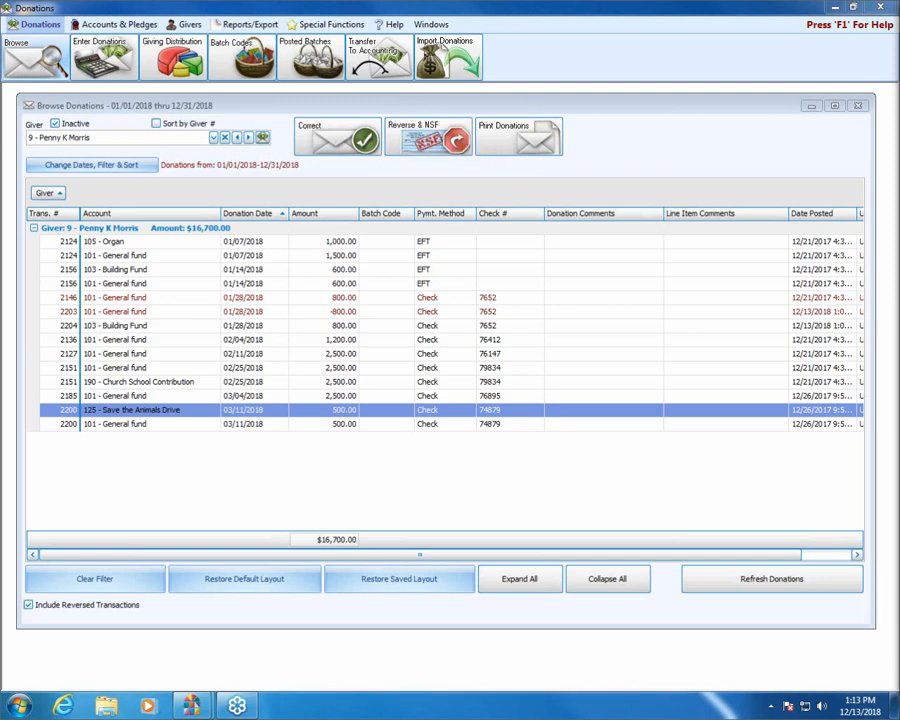
left_click(432, 145)
left_click_drag(423, 257, 421, 221)
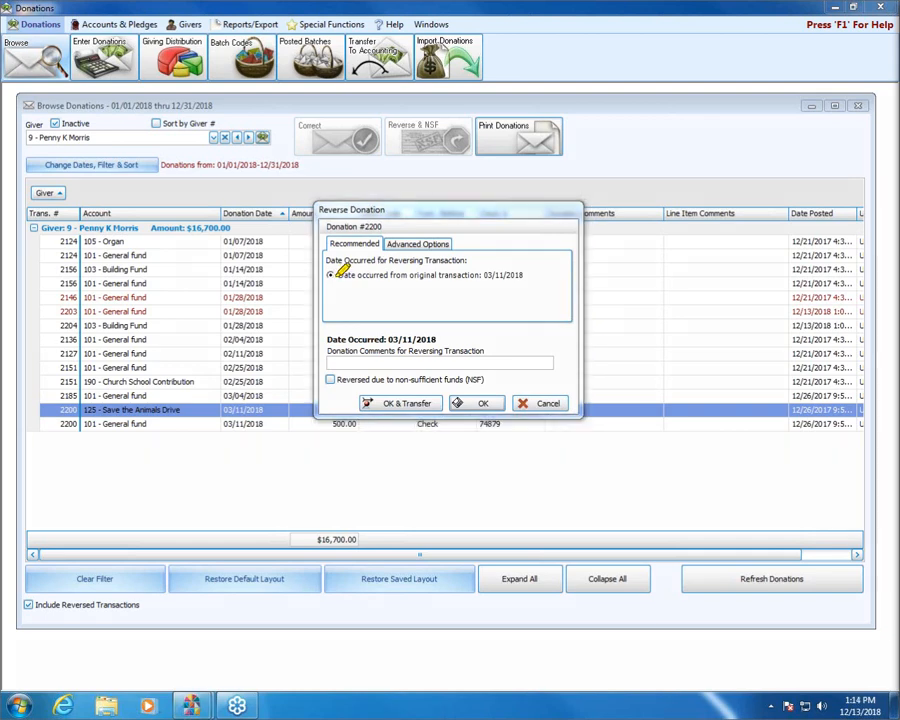
left_click_drag(337, 275, 533, 277)
Try today's date for the reversal among the advanced options and return to the original transaction's date.
left_click(419, 245)
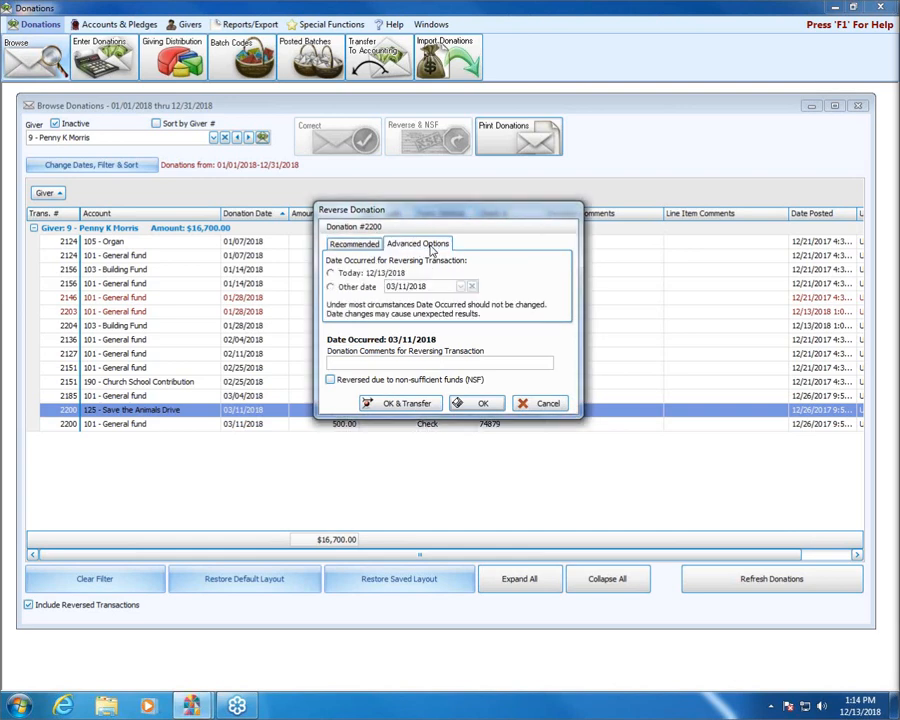
left_click(331, 273)
left_click(362, 245)
left_click(352, 279)
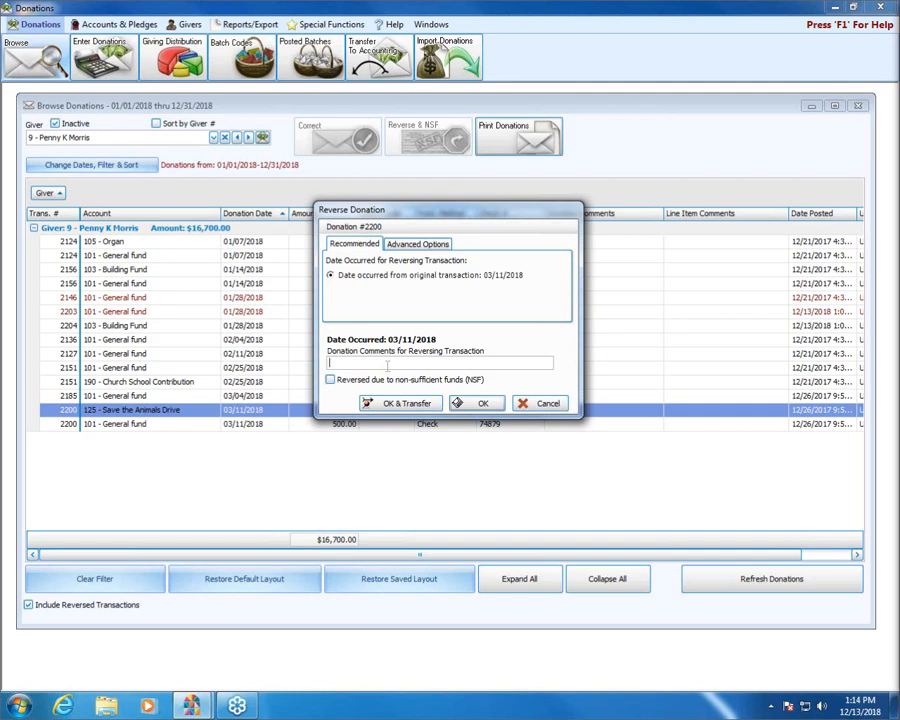
Add the comment "Duplicate entry" and permanently reverse the donation without marking it as non-sufficient funds.
type("Duplicate entry")
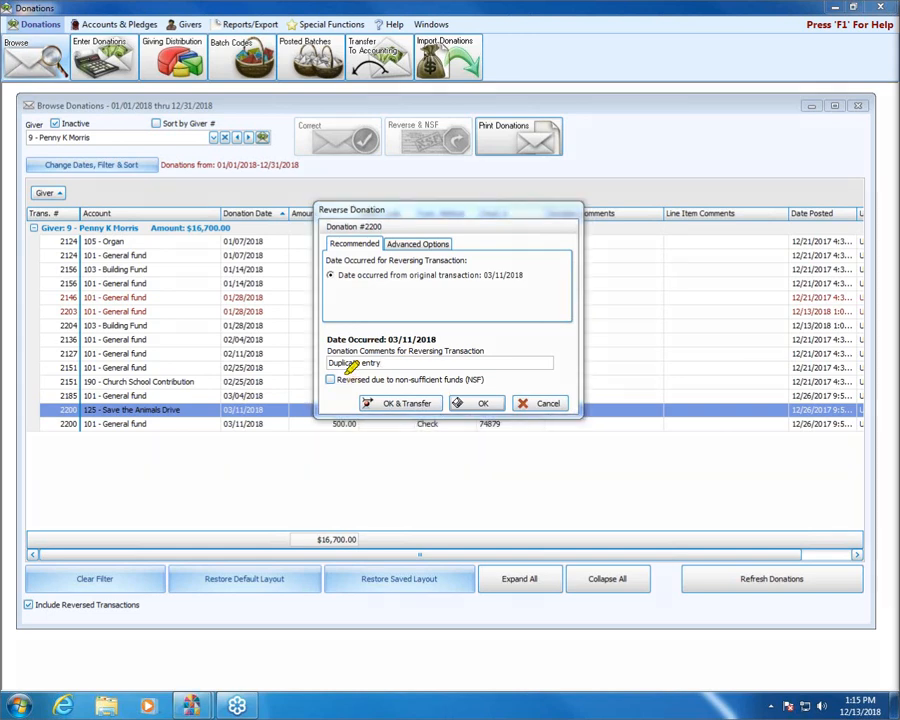
left_click_drag(339, 379, 484, 379)
left_click(479, 404)
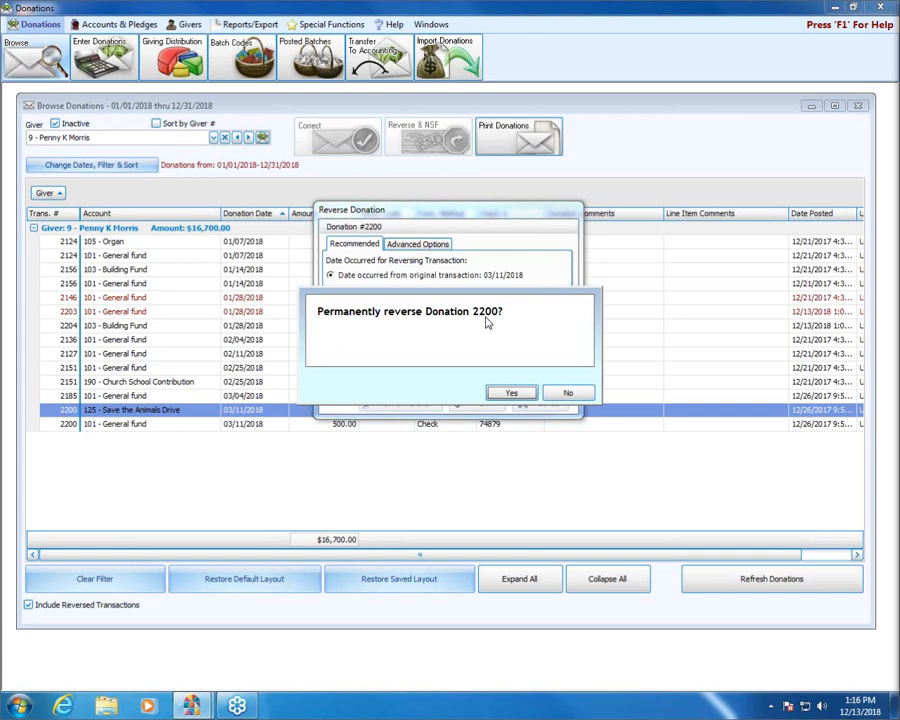
left_click(517, 394)
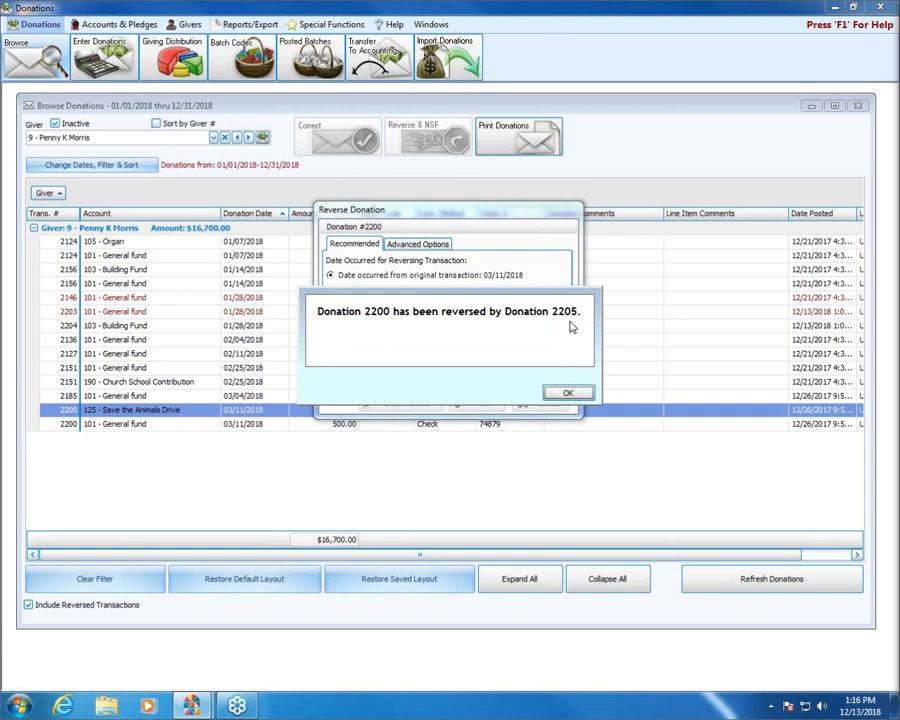
left_click(577, 397)
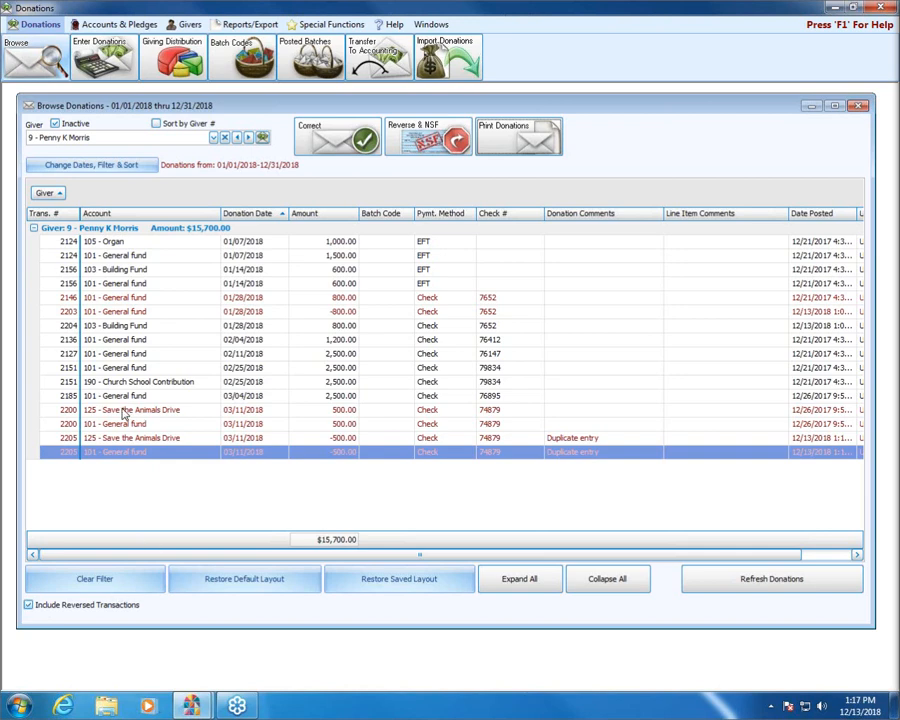
Examine the original and reversing lines of the 03/11/2018 donation in the giver's list.
left_click(52, 411)
left_click(51, 423)
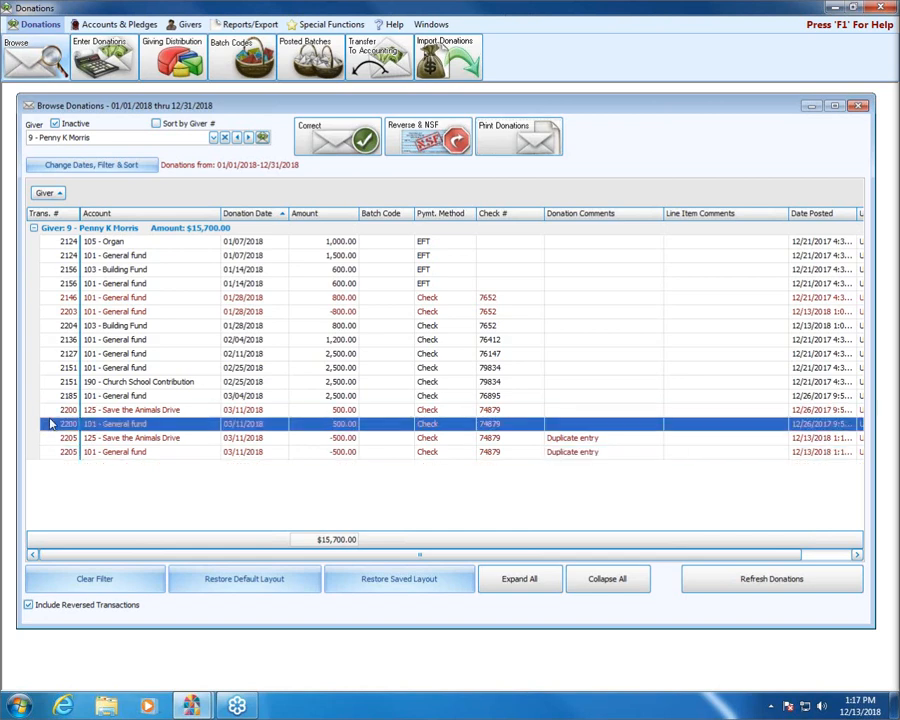
left_click(51, 411)
left_click(51, 423)
left_click(51, 411)
left_click(52, 424)
left_click(66, 439)
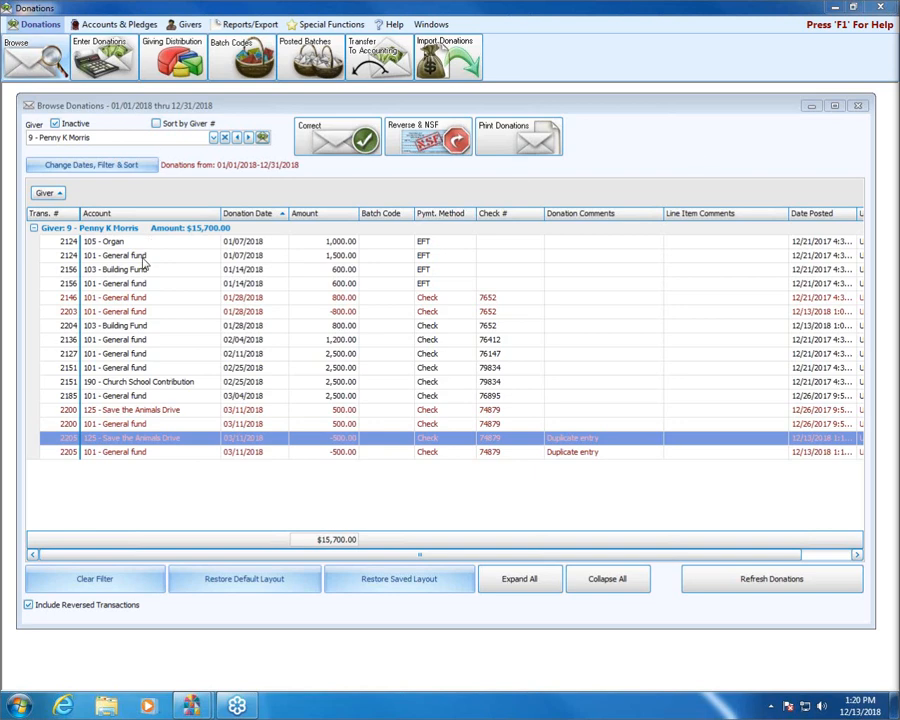
Close and reopen the 2018 donations browser to list all givers from the first one.
left_click(857, 105)
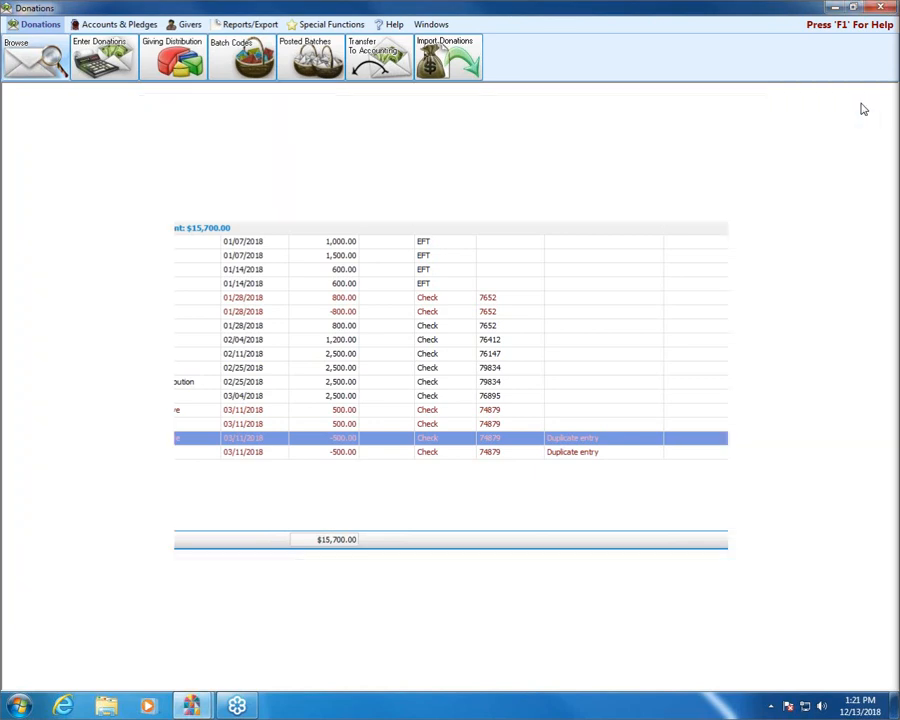
left_click(20, 45)
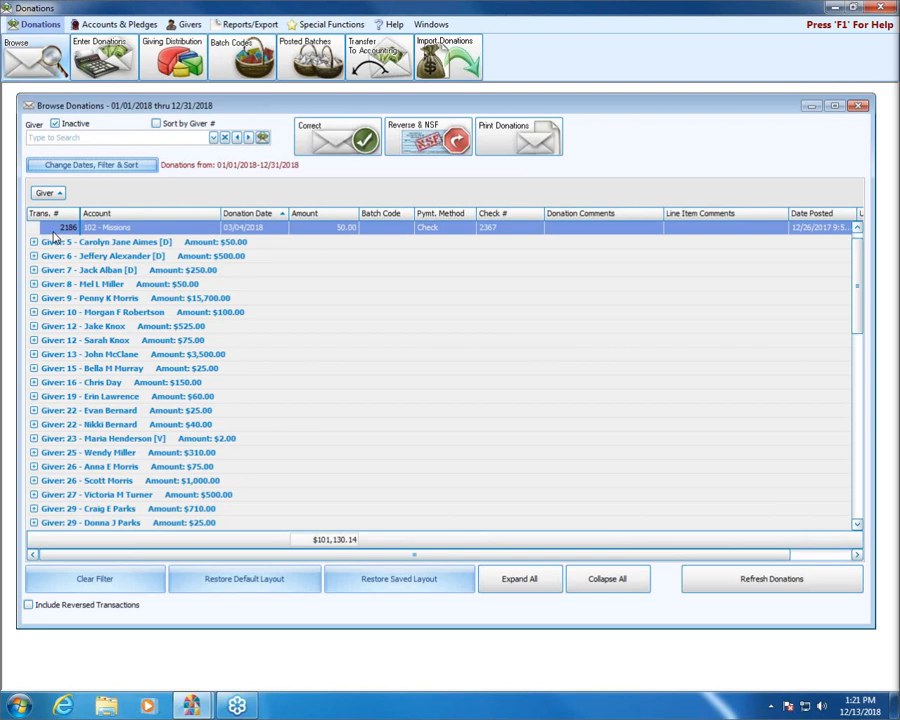
left_click(859, 230)
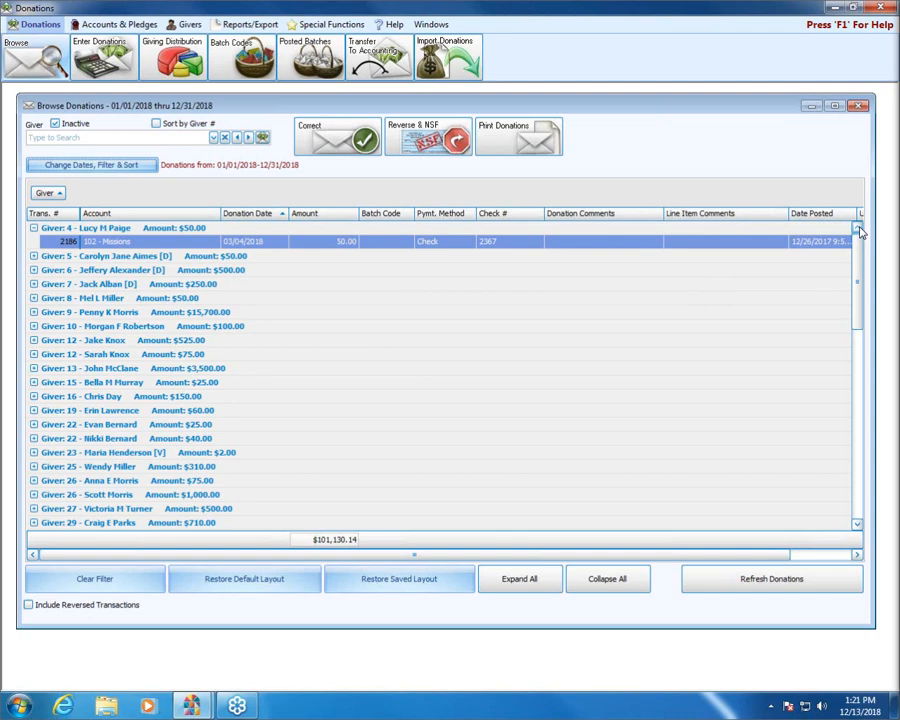
left_click(856, 524)
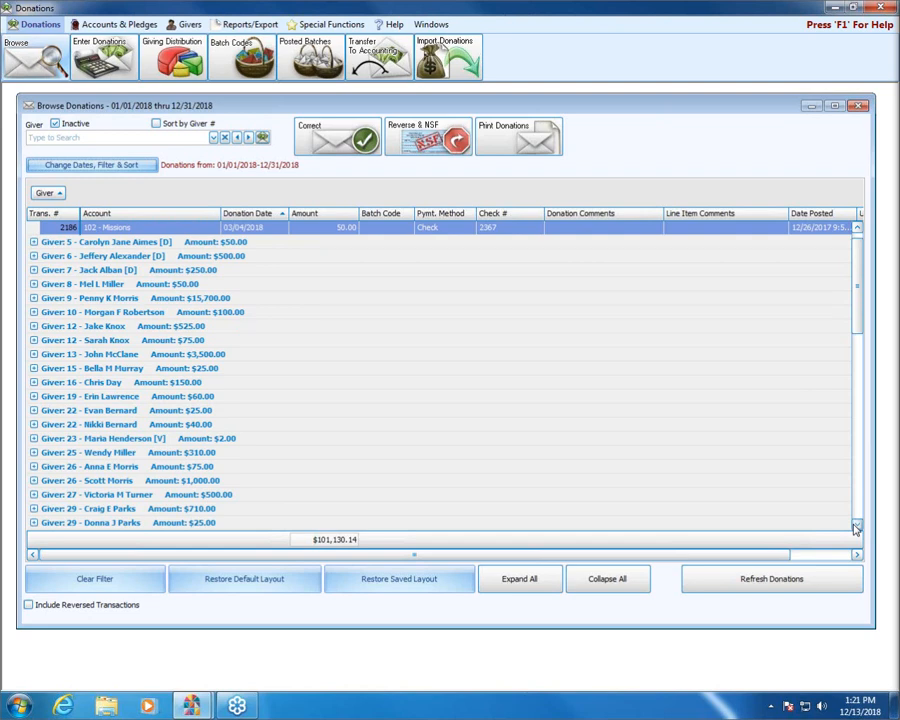
left_click(857, 231)
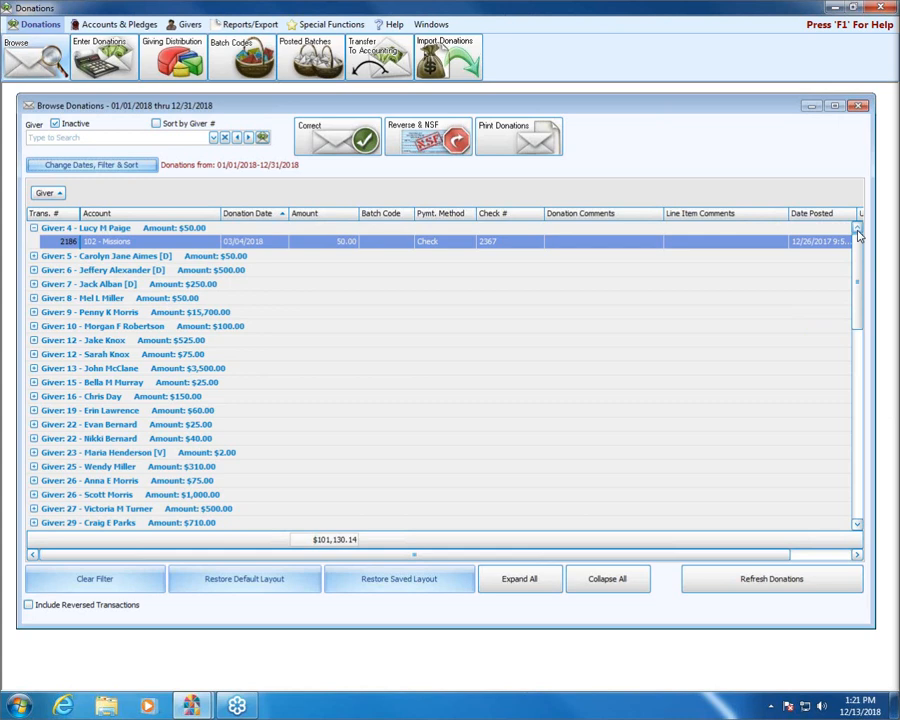
left_click(857, 524)
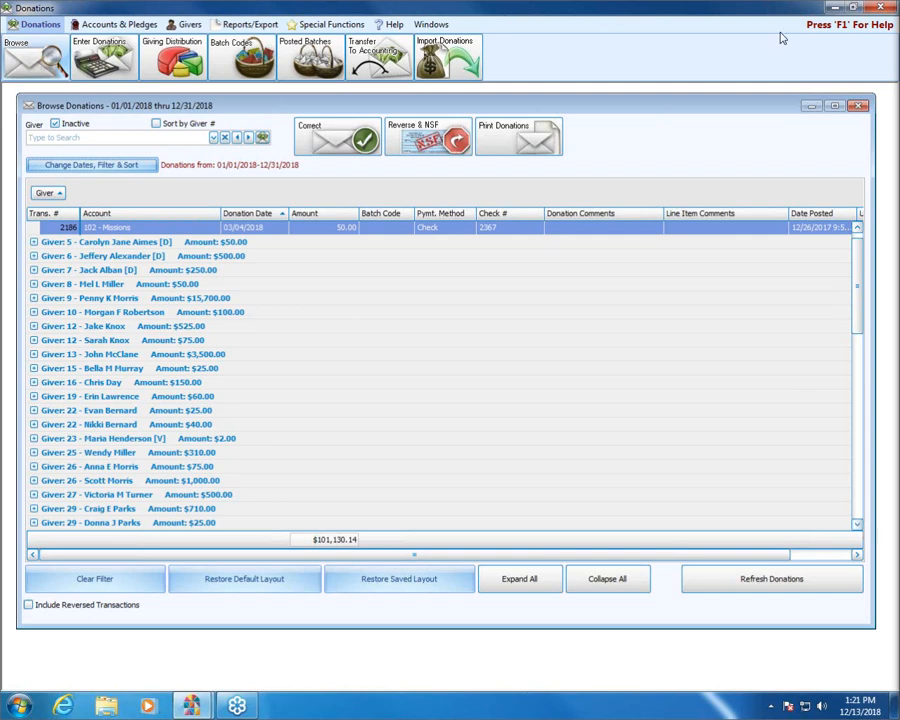
left_click(857, 228)
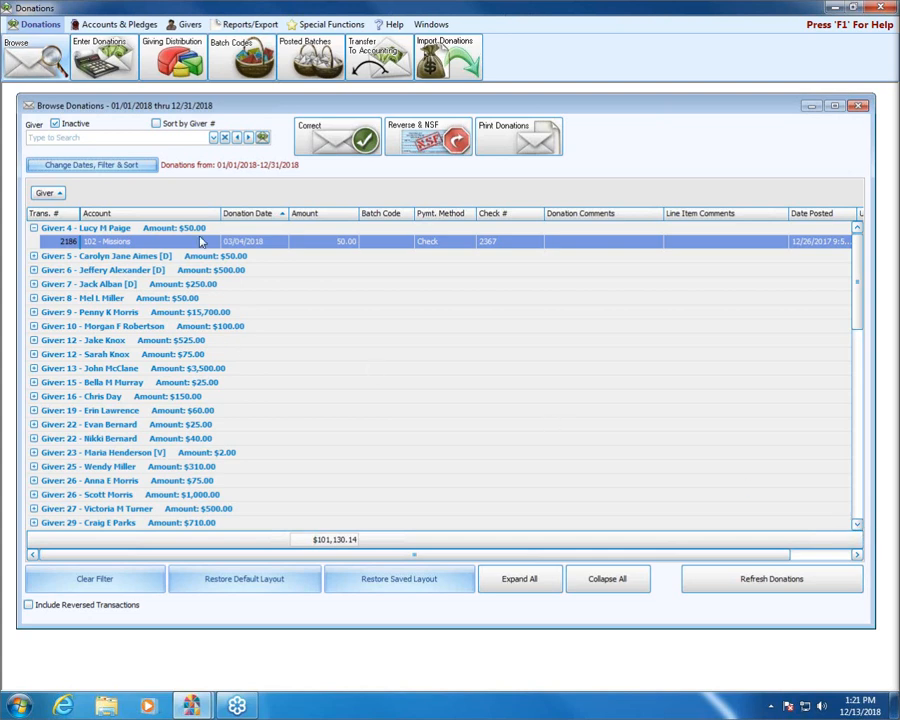
Remove the grouping by giver from the 2018 donations list and group it by donation date instead.
left_click(857, 524)
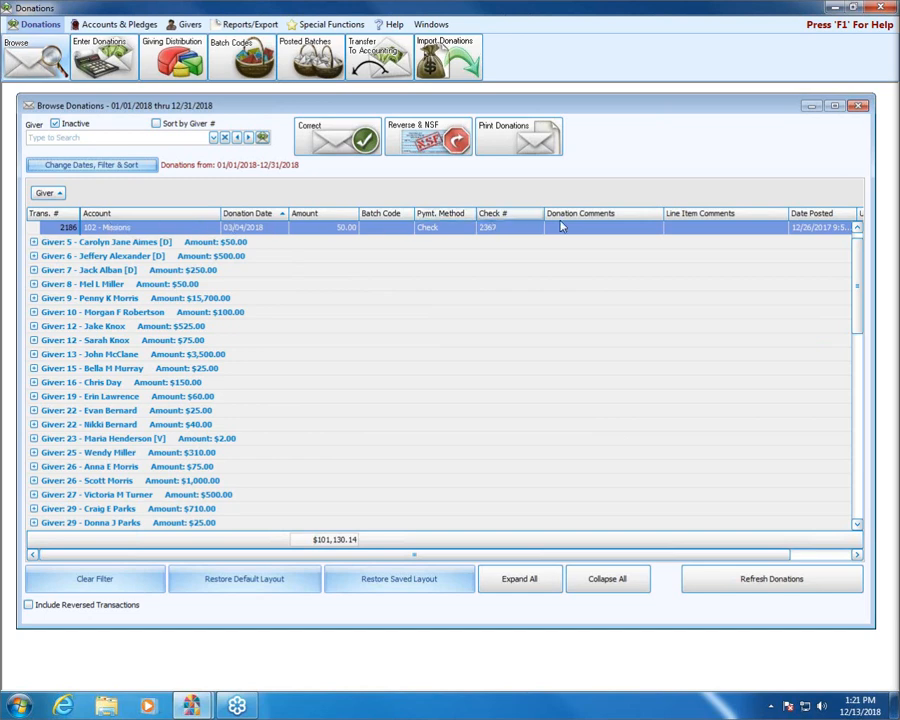
left_click(857, 229)
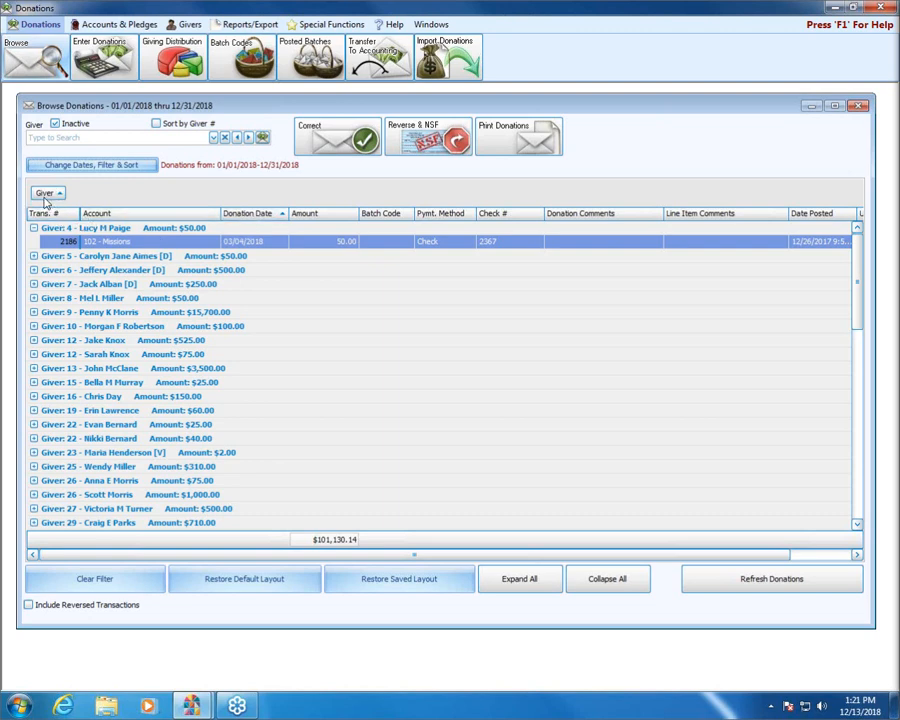
left_click_drag(45, 193, 258, 218)
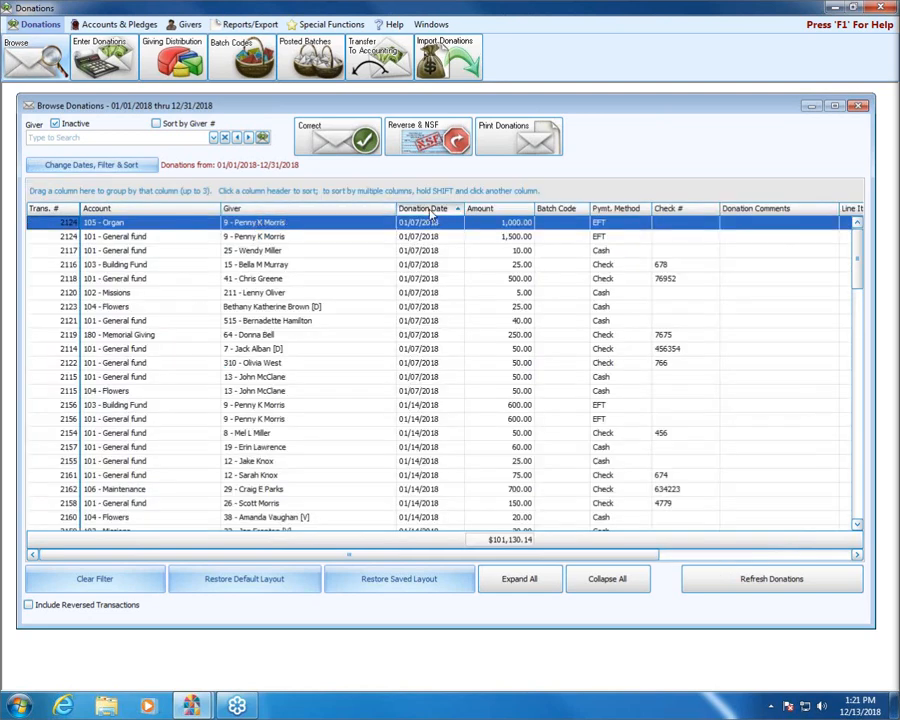
left_click_drag(418, 208, 193, 197)
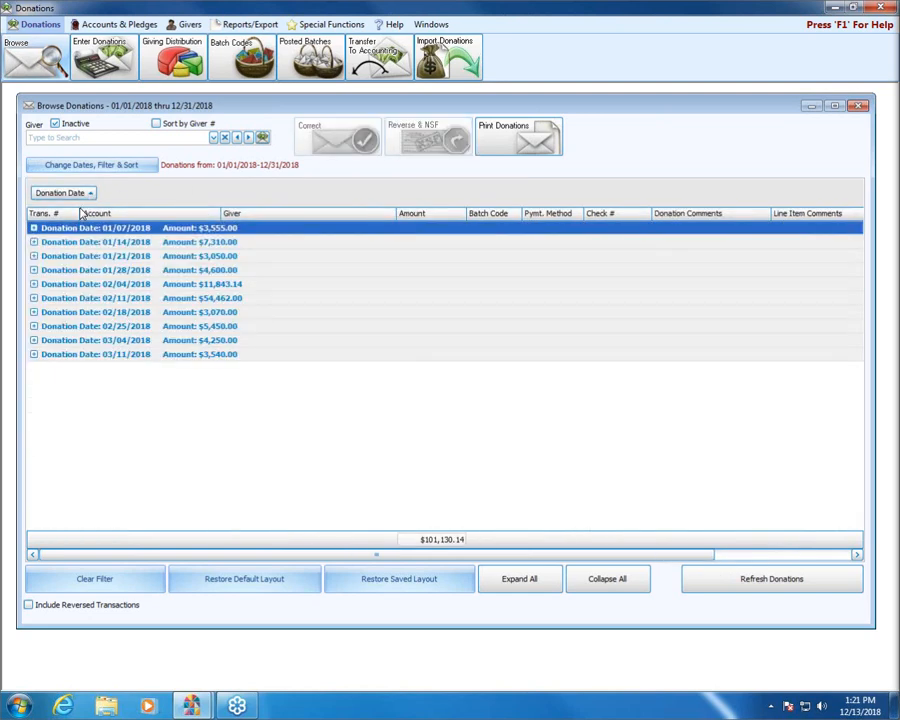
Discard the donation date grouping by reopening the donations browser with its saved grouping by giver.
left_click(858, 106)
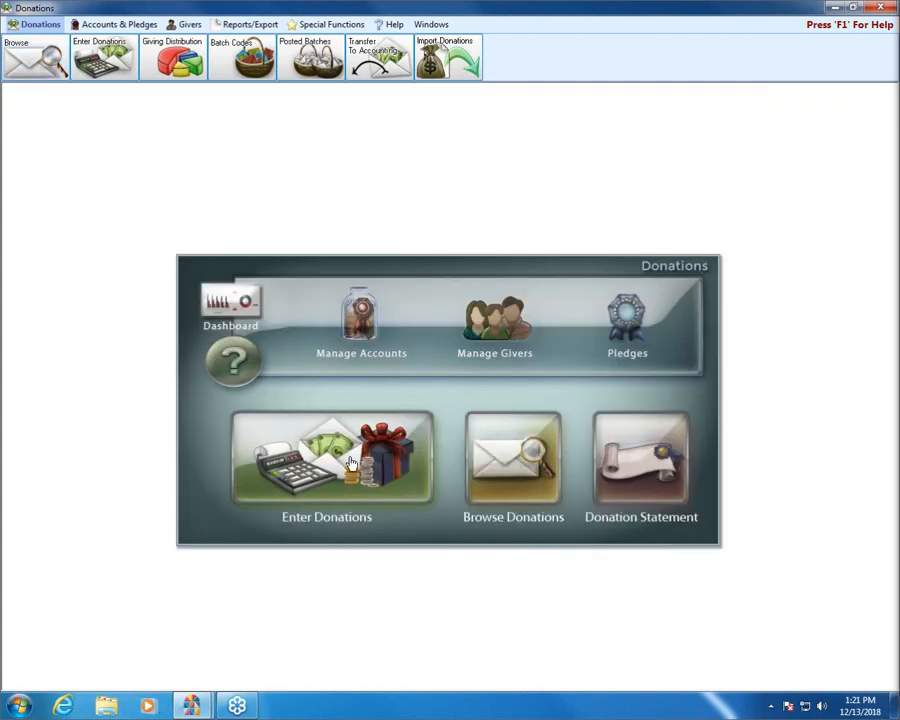
left_click(32, 62)
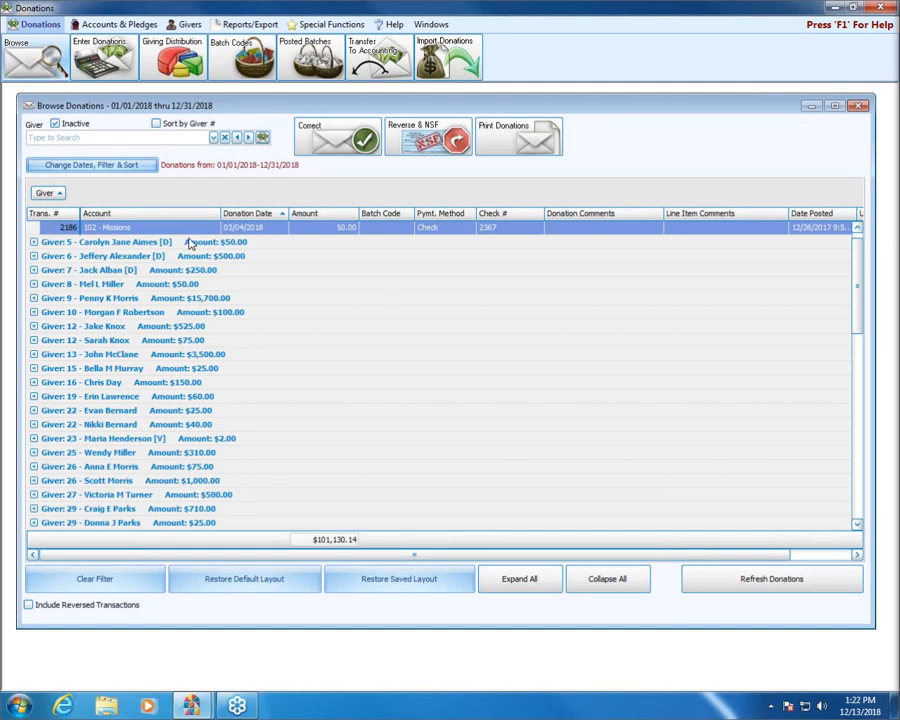
left_click(857, 229)
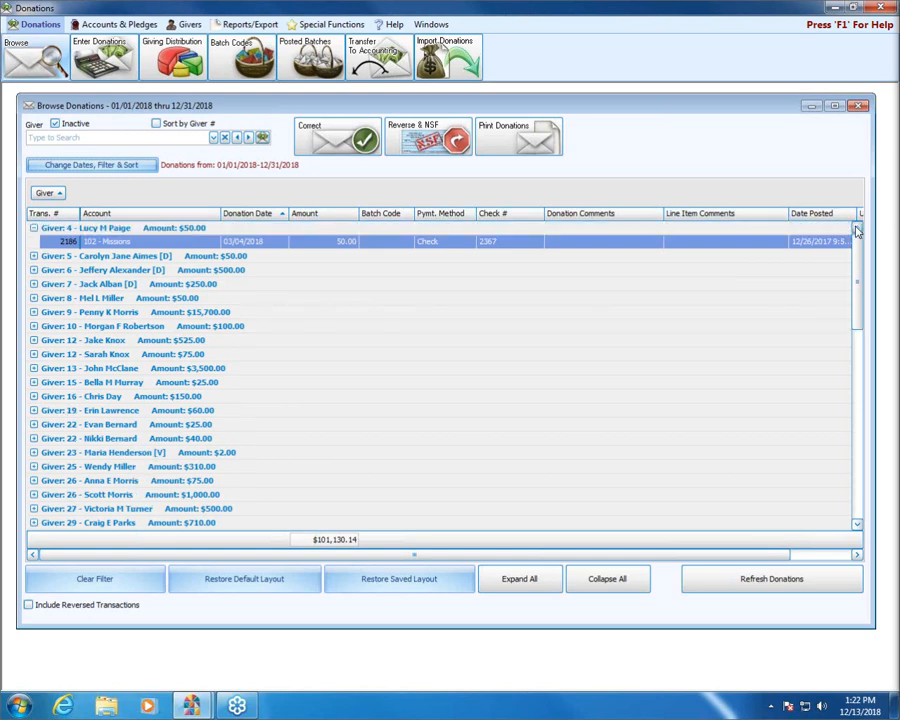